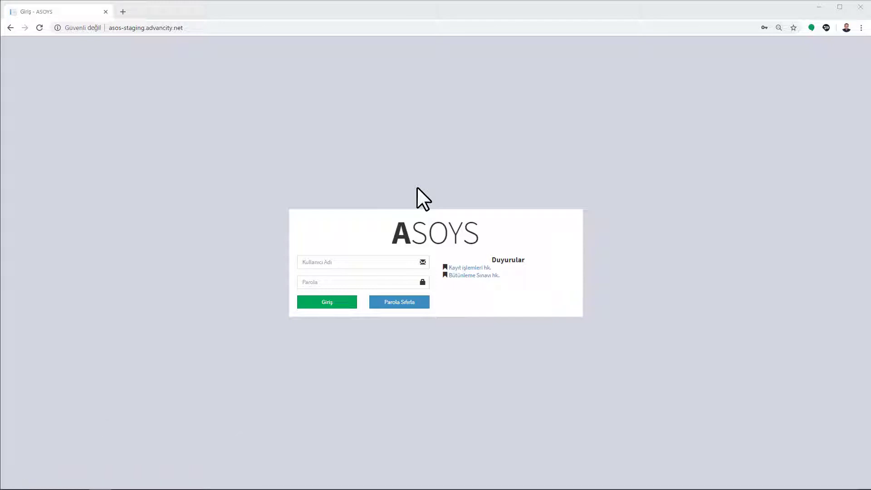
# Sign in to the ASOYS staging site with the saved administrator login
pyautogui.click(395, 261)
pyautogui.write('a')
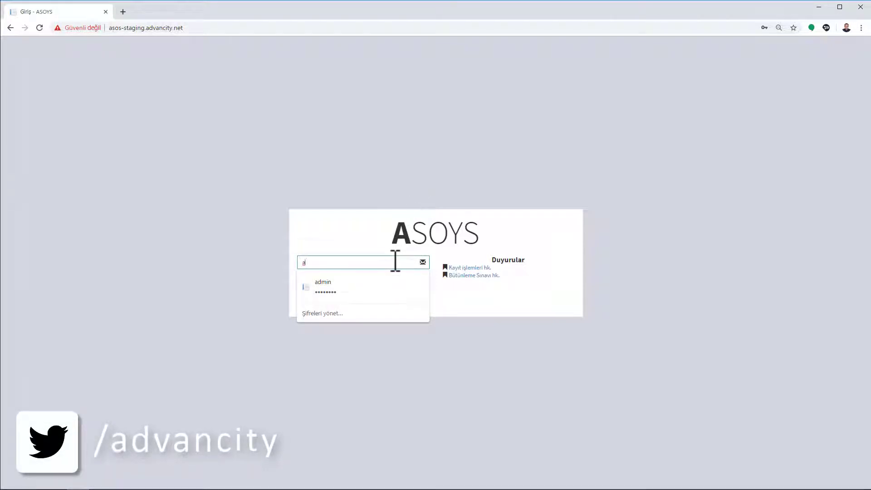
pyautogui.click(389, 286)
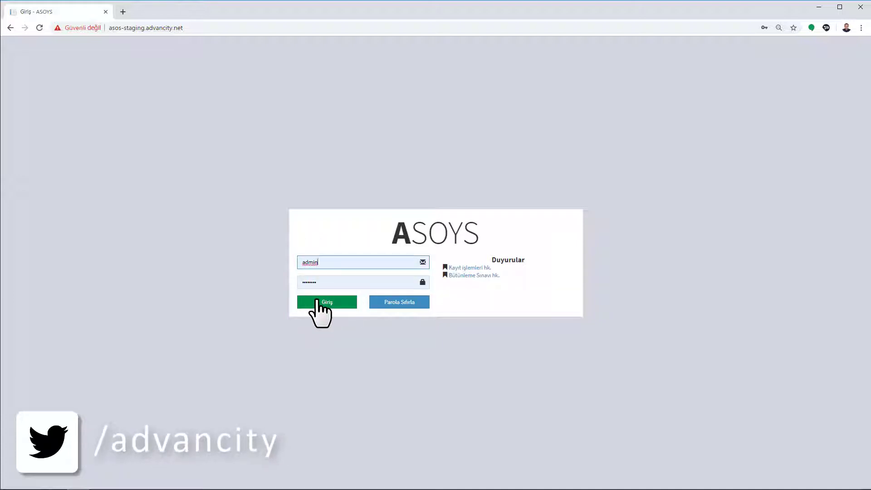
pyautogui.click(317, 303)
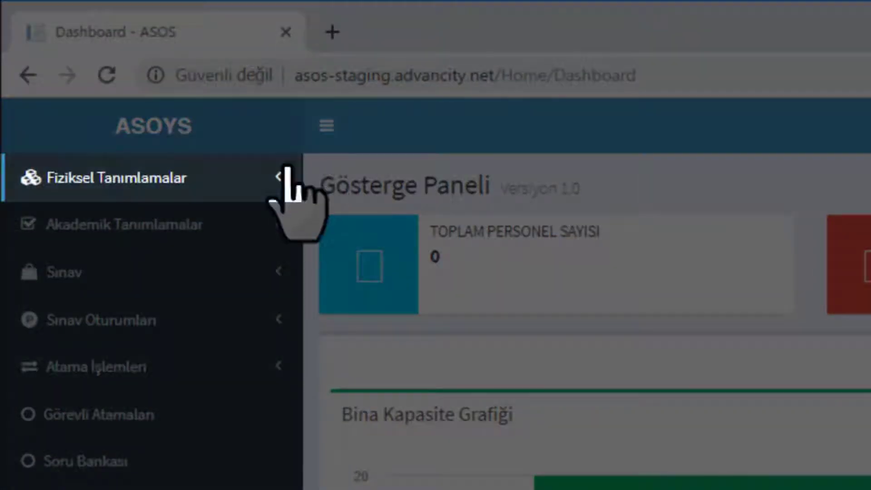
pyautogui.click(286, 174)
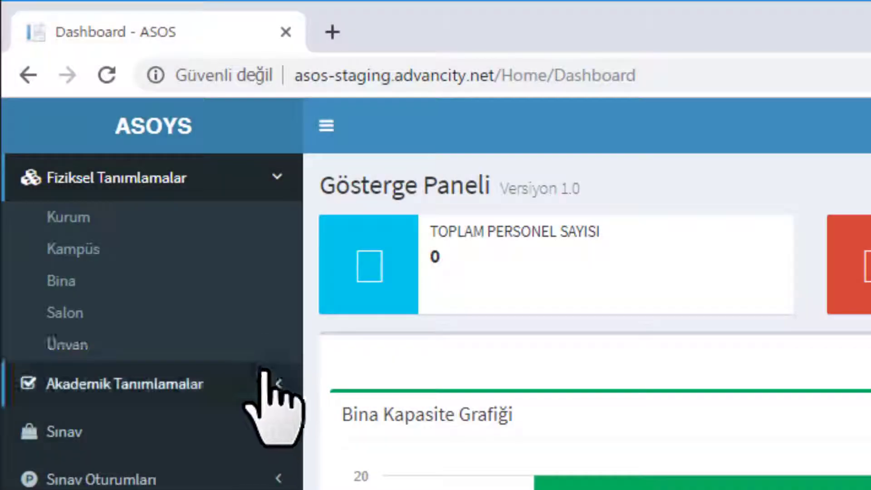
pyautogui.click(264, 382)
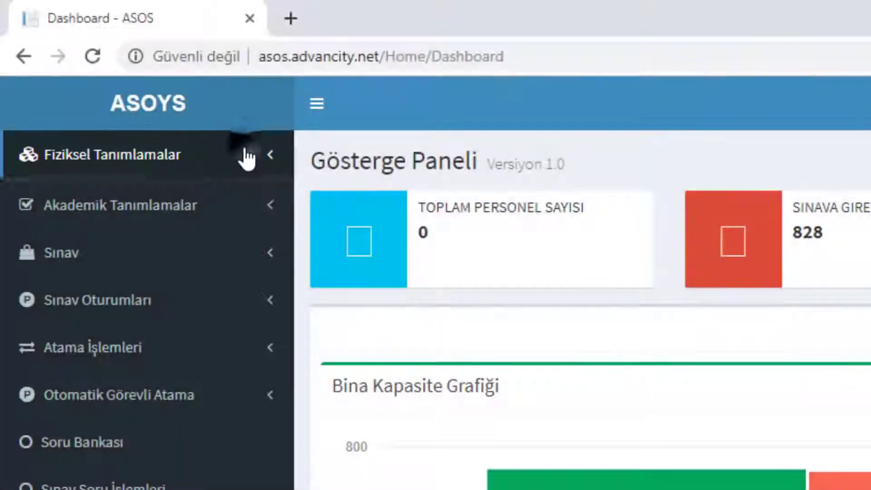
# Download the SalonExcelTemplate from Salon > Excel ile Ekle and open it in Excel
pyautogui.click(246, 157)
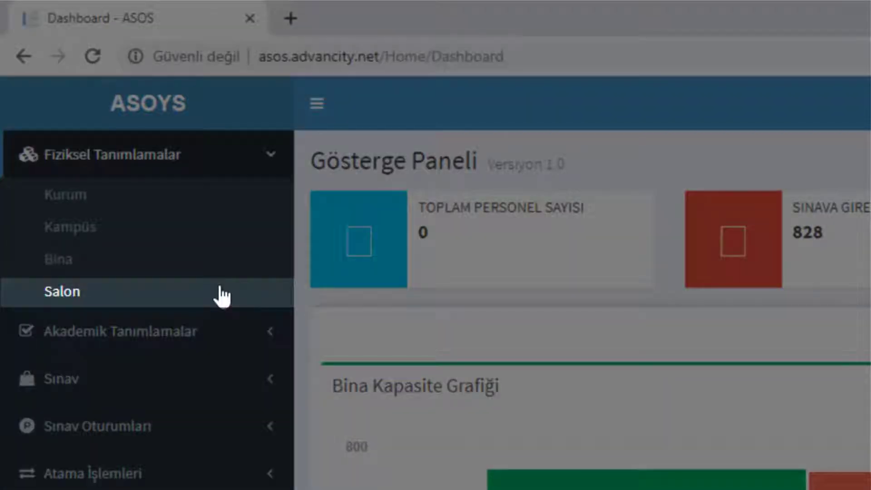
pyautogui.click(223, 297)
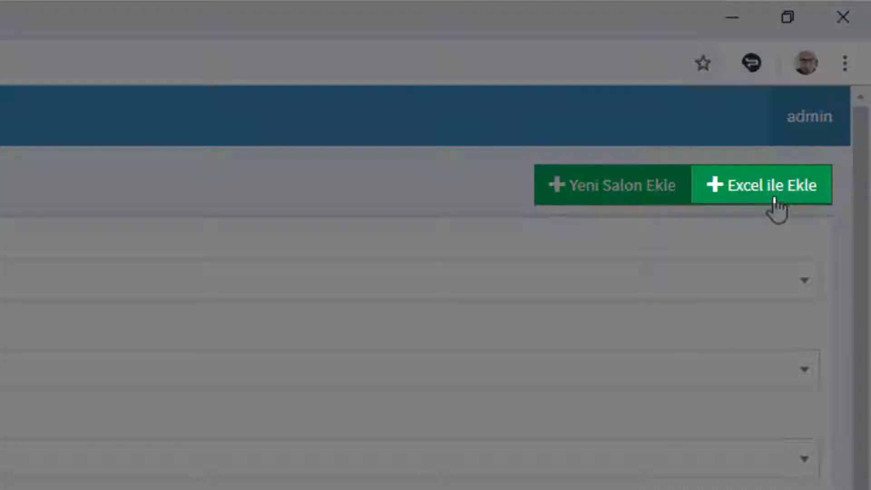
pyautogui.click(775, 200)
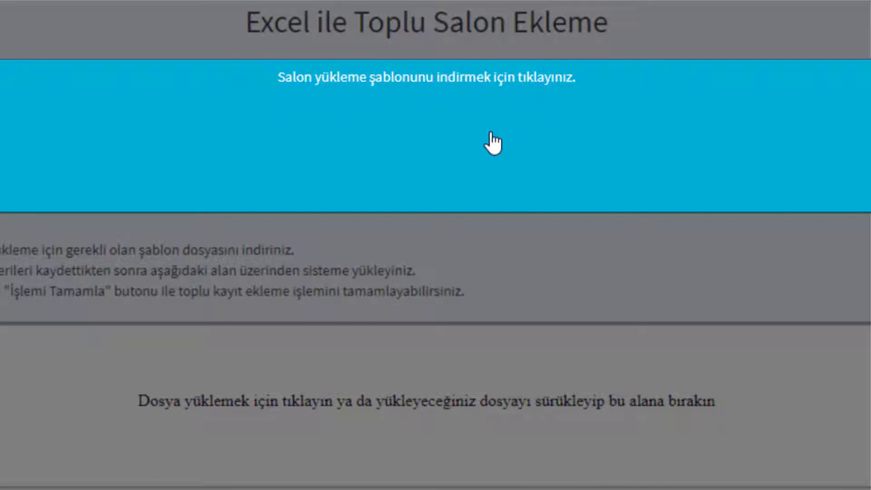
pyautogui.click(493, 143)
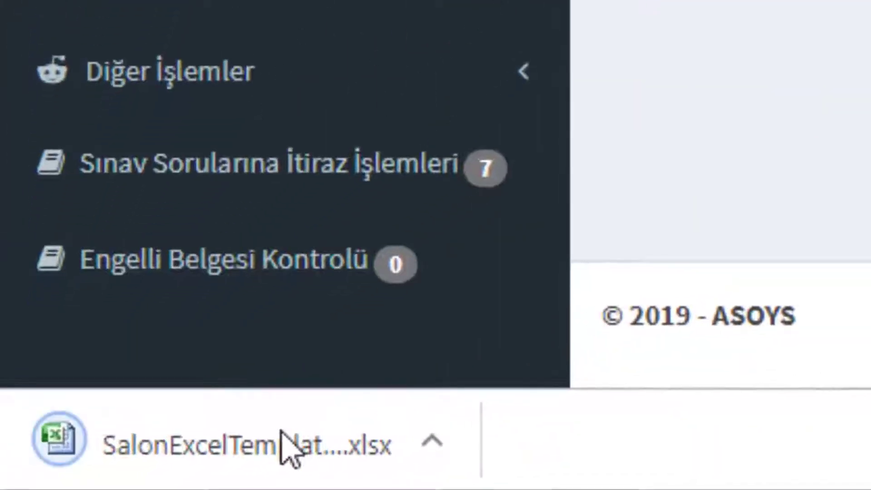
pyautogui.click(280, 433)
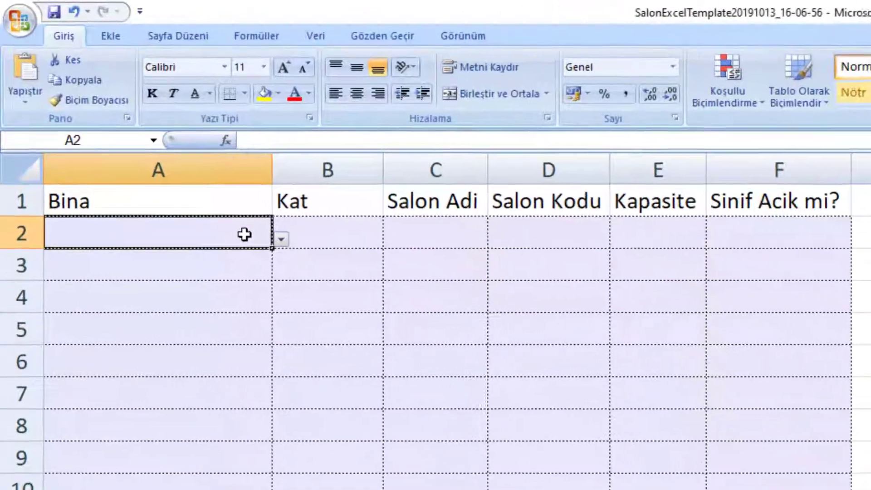
# Review the template headings Bina, Kat, Salon Adi, Salon Kodu, Kapasite and Sinif Acik mi?
pyautogui.click(162, 144)
pyautogui.click(376, 208)
pyautogui.click(472, 211)
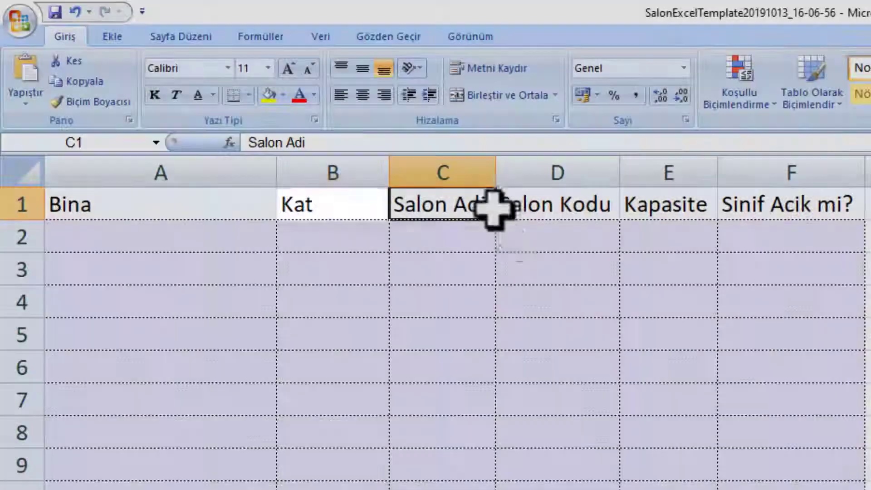
pyautogui.click(599, 204)
pyautogui.click(694, 202)
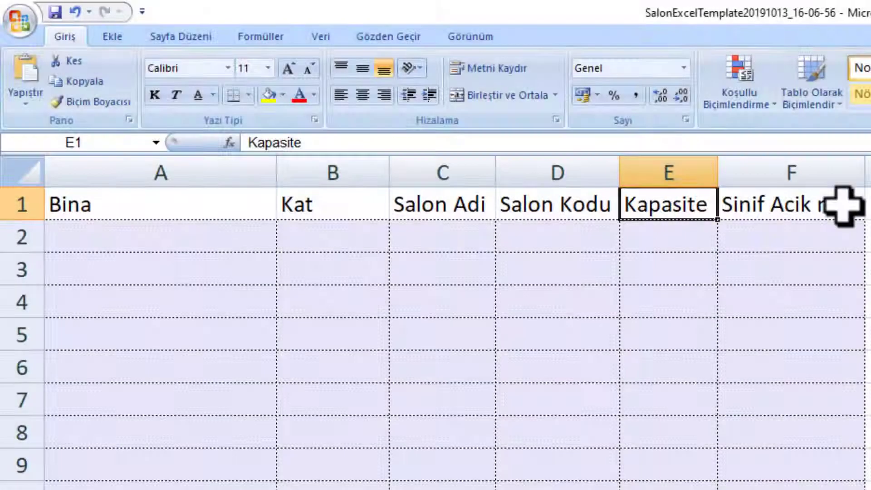
pyautogui.click(842, 207)
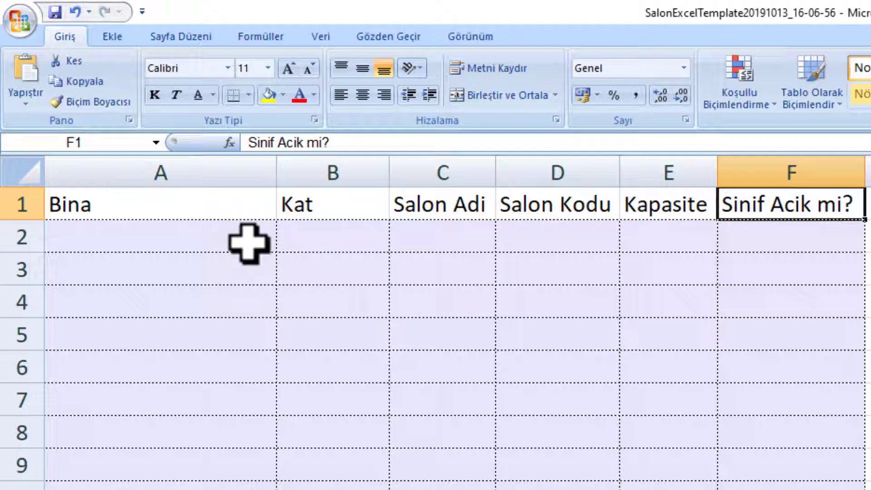
# Set A2's building to Advancity Merkez Kampüs / Bilgisayar Mühendisliği
pyautogui.click(237, 234)
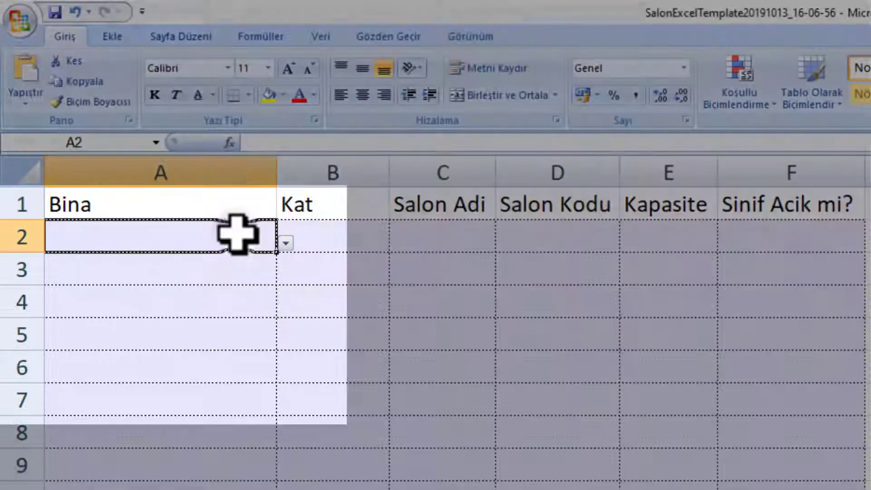
pyautogui.click(286, 243)
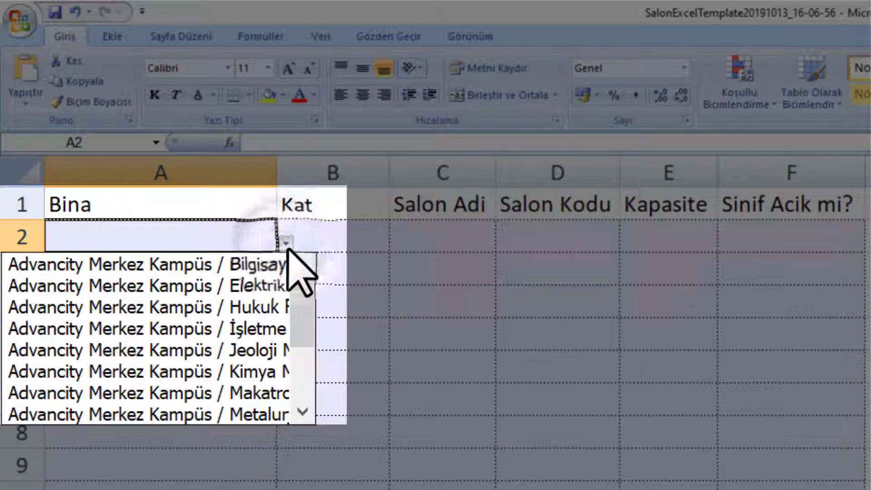
pyautogui.click(266, 272)
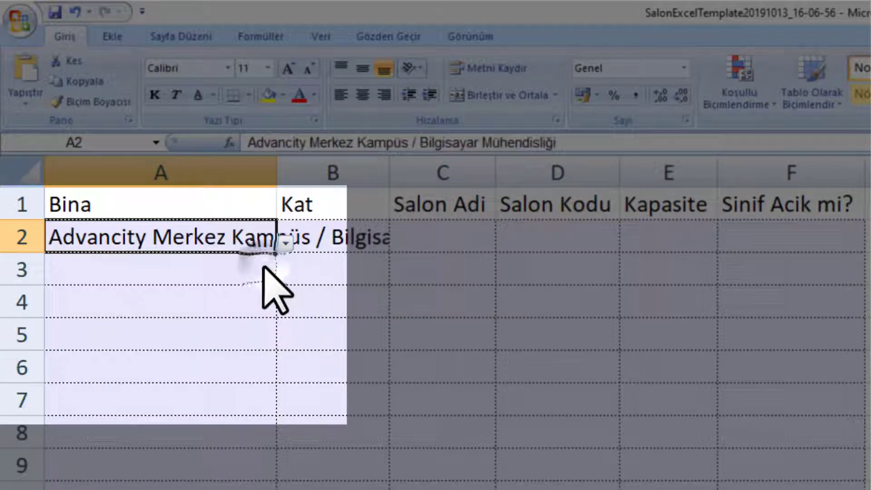
pyautogui.doubleClick(277, 181)
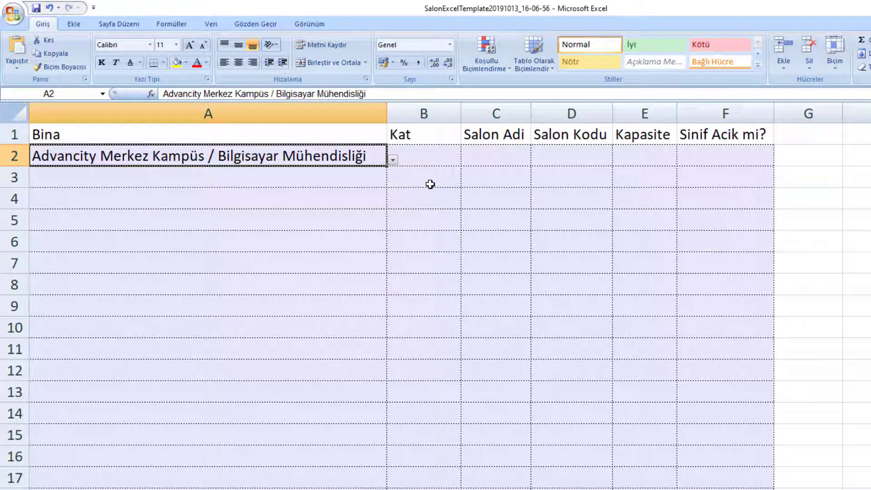
pyautogui.click(437, 156)
pyautogui.click(516, 157)
pyautogui.click(578, 159)
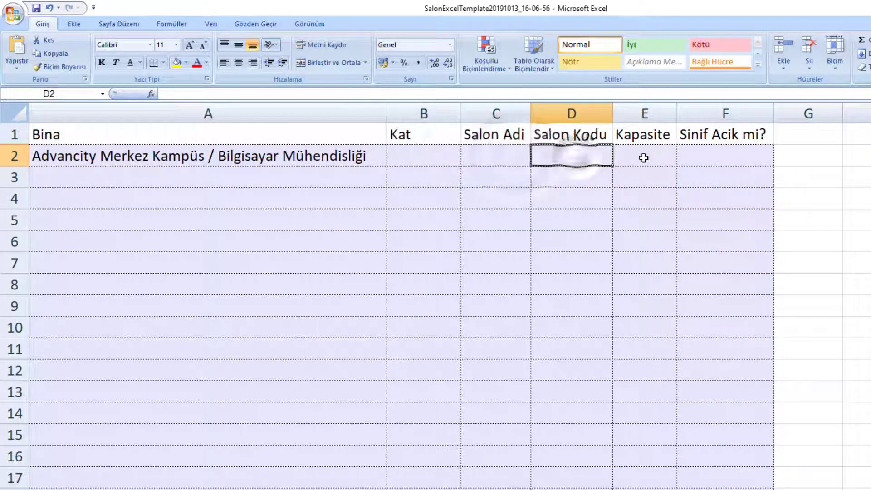
pyautogui.click(641, 156)
pyautogui.click(700, 159)
pyautogui.click(384, 155)
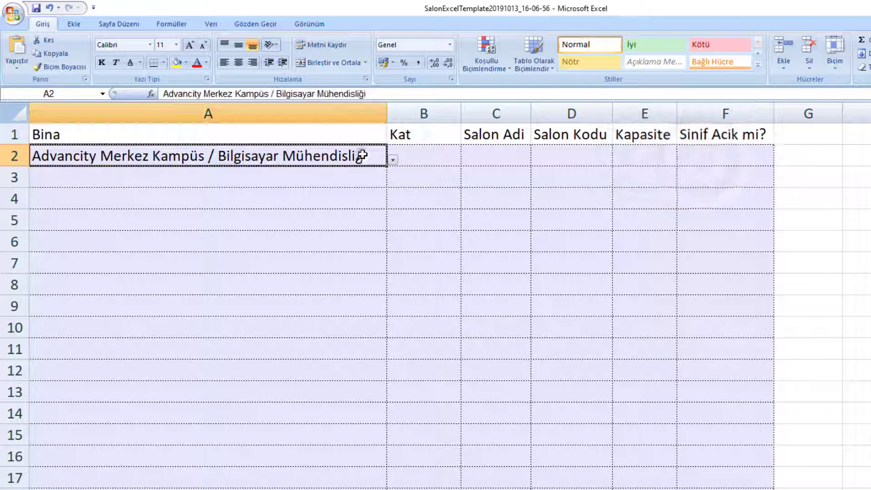
pyautogui.click(393, 159)
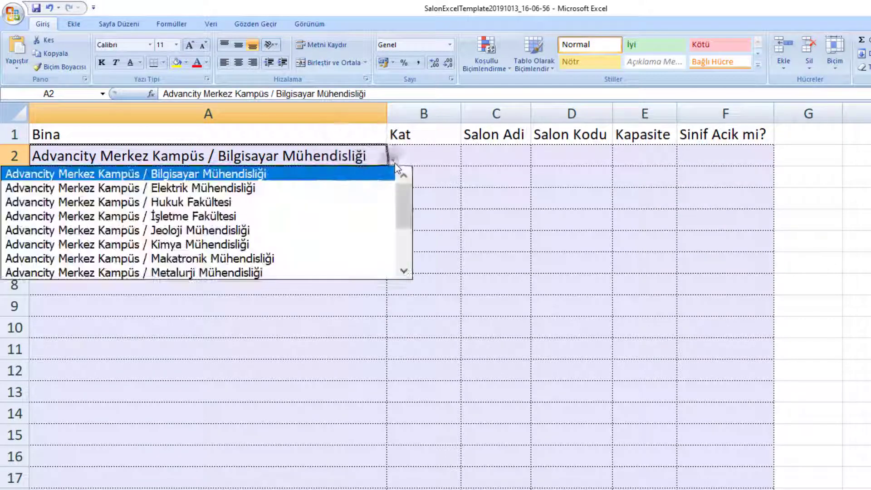
pyautogui.click(369, 174)
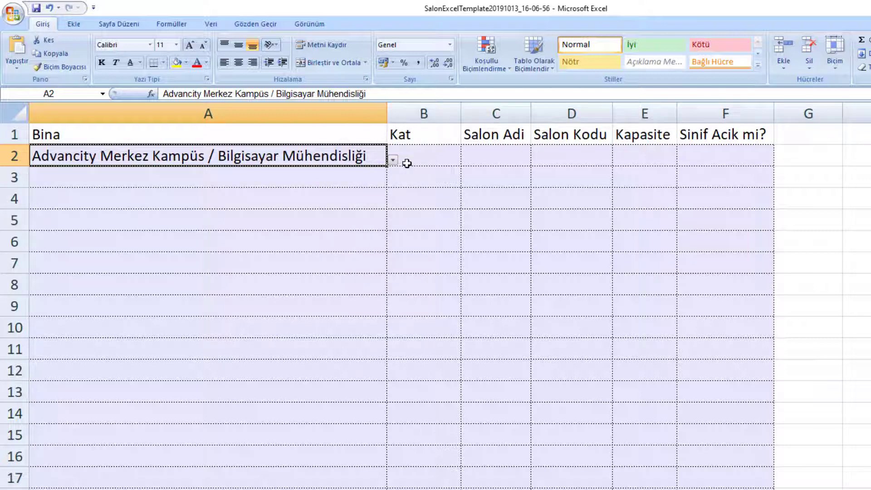
pyautogui.doubleClick(486, 158)
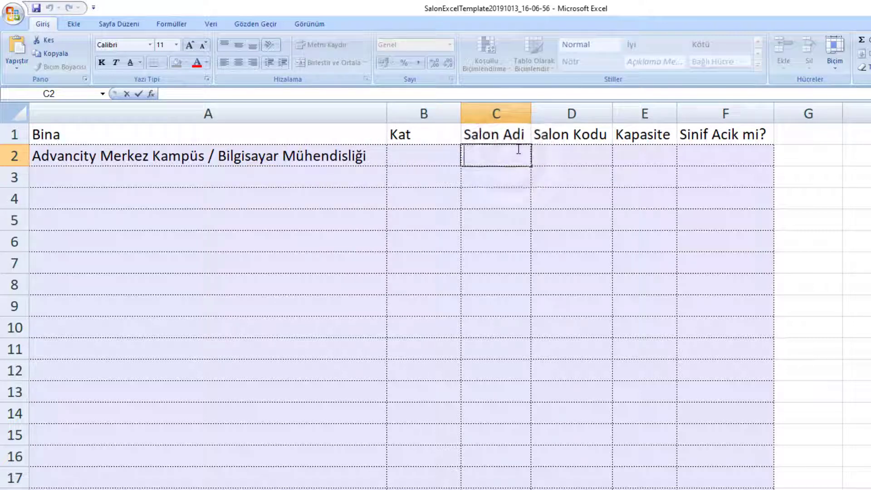
pyautogui.write('Ana Salon')
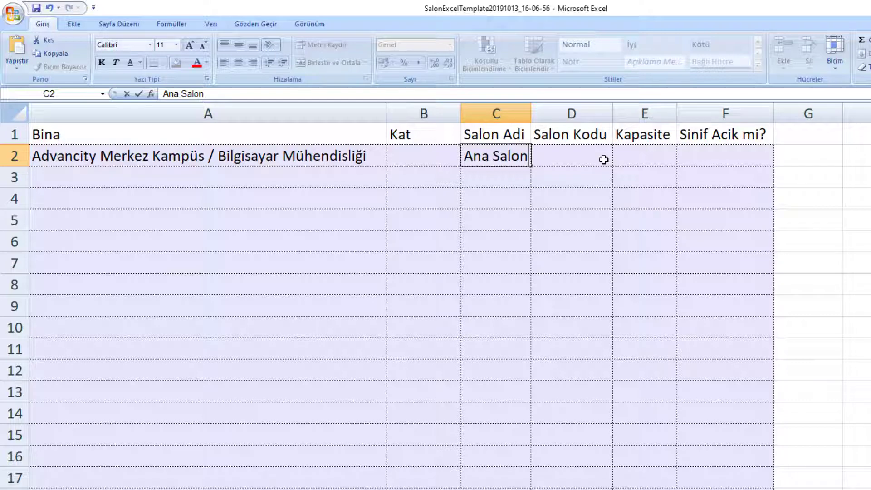
pyautogui.press('BackSpace')
pyautogui.press('BackSpace')
pyautogui.press('BackSpace')
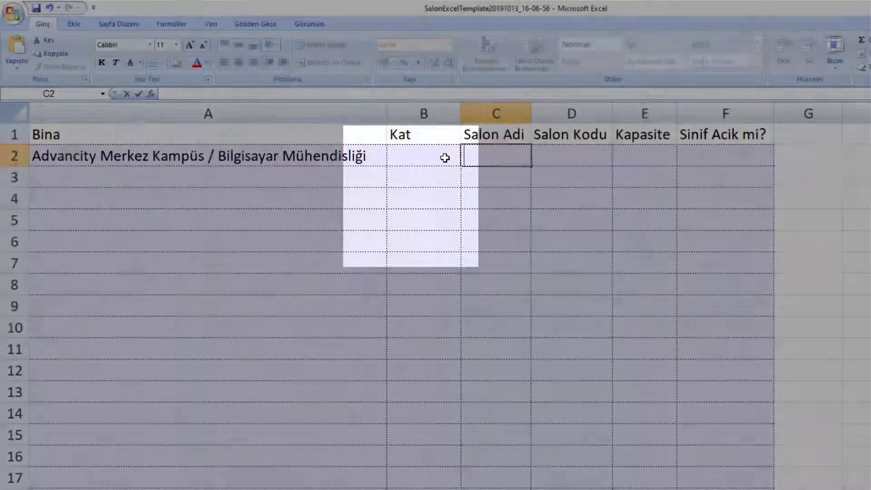
# Set row 2's floor in B2 to Zemin Kat
pyautogui.click(445, 158)
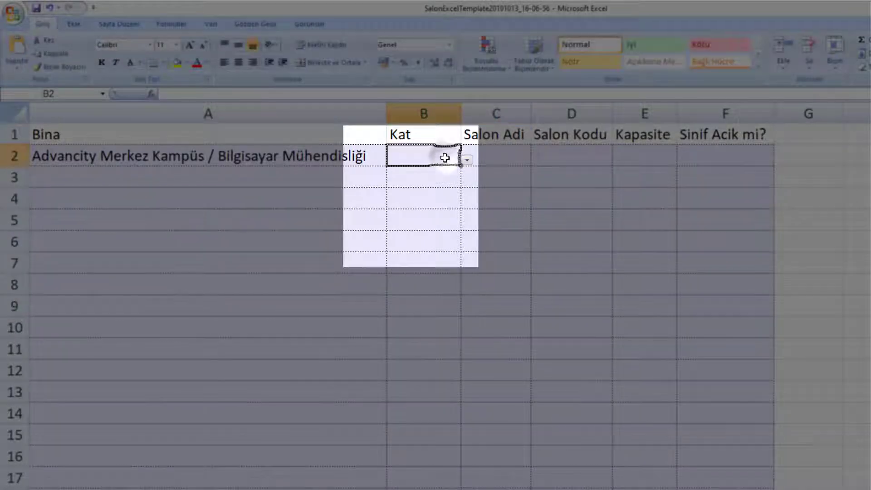
pyautogui.click(467, 161)
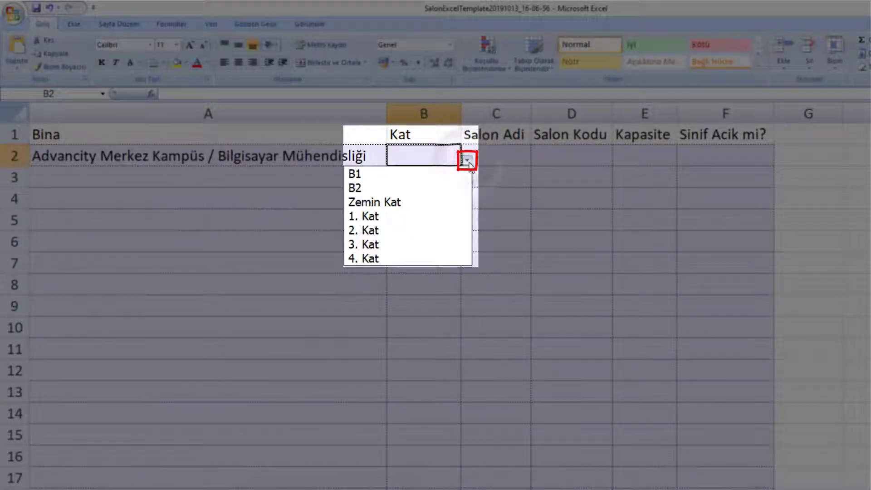
pyautogui.click(456, 216)
pyautogui.click(468, 161)
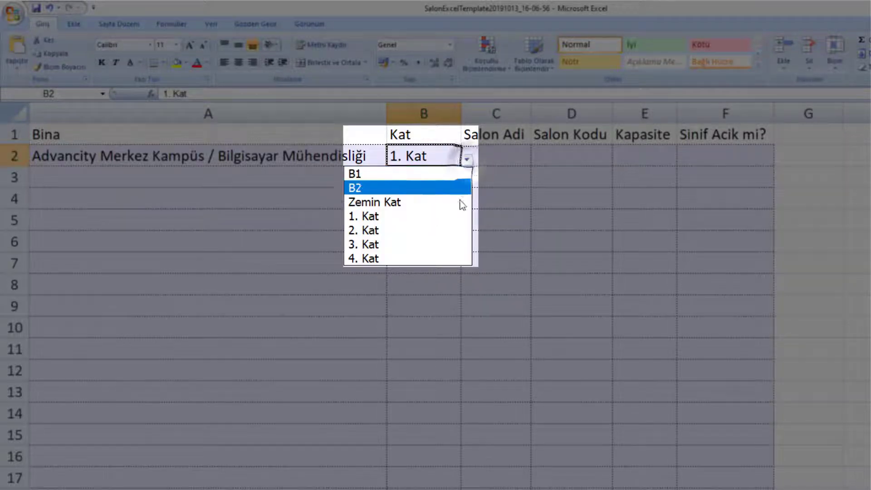
pyautogui.click(461, 200)
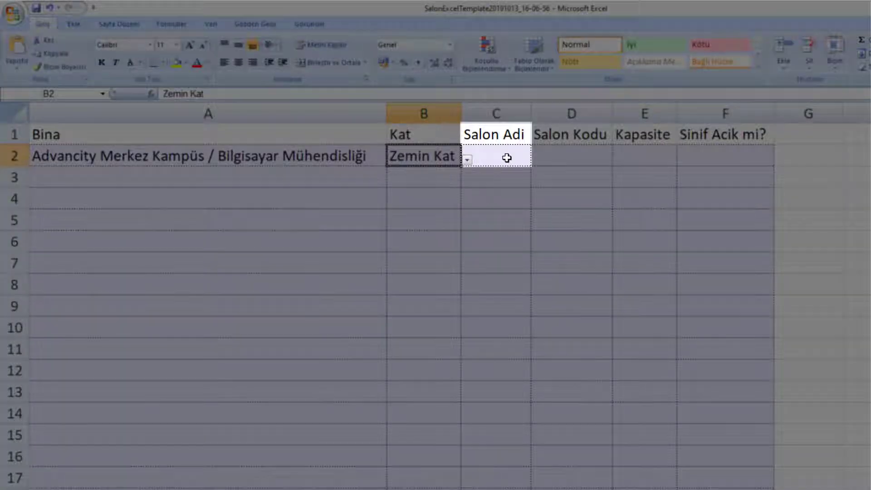
# Enter Ana-Salon as the salon name in C2 and begin the room code in D2
pyautogui.doubleClick(507, 158)
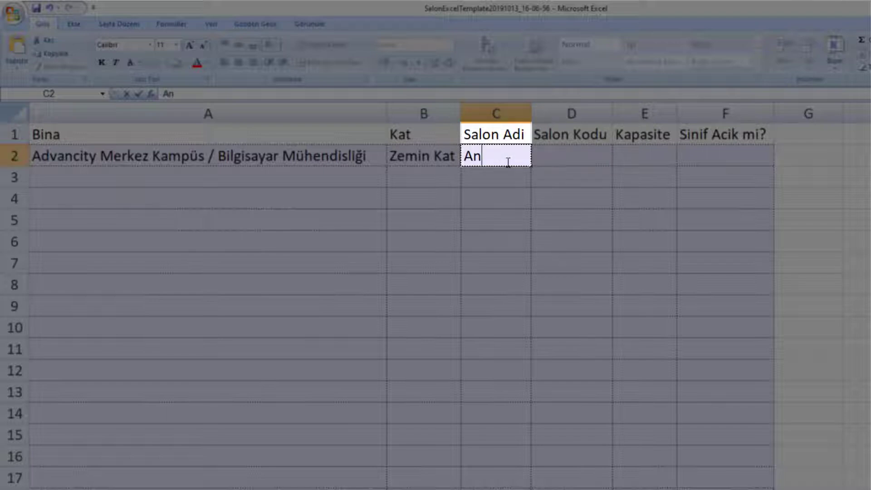
pyautogui.write('alon')
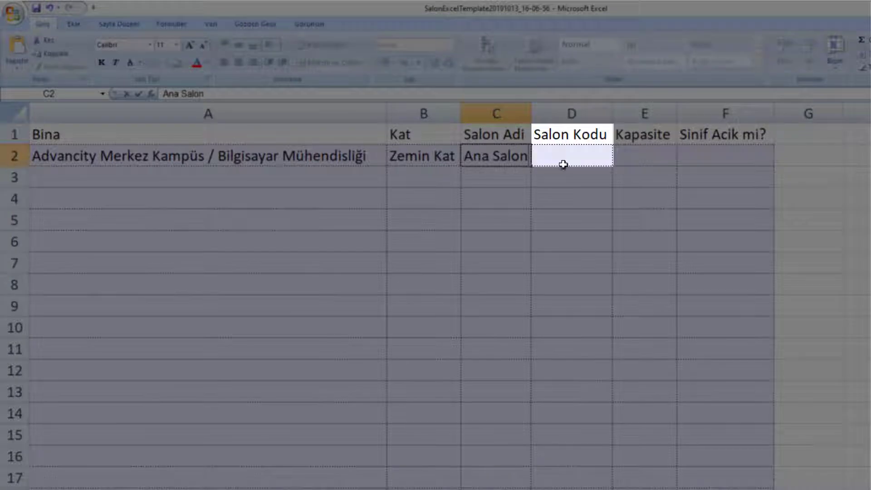
pyautogui.doubleClick(602, 159)
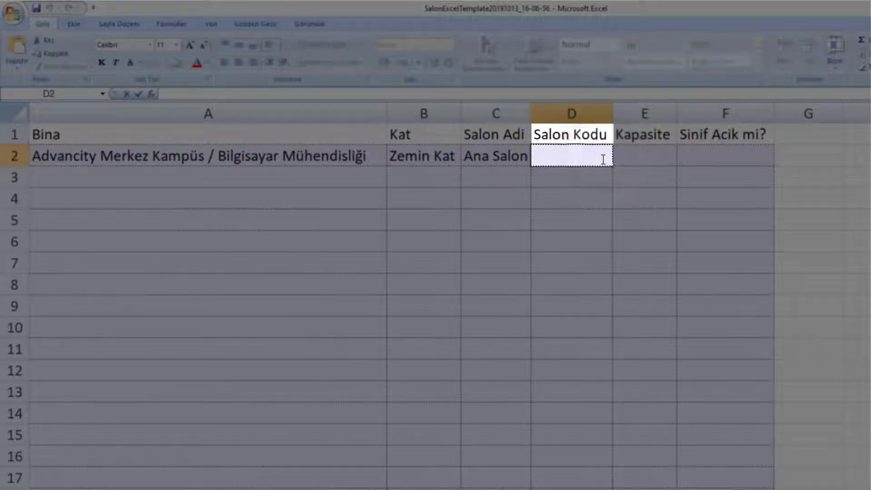
pyautogui.write('Ana-Salon')
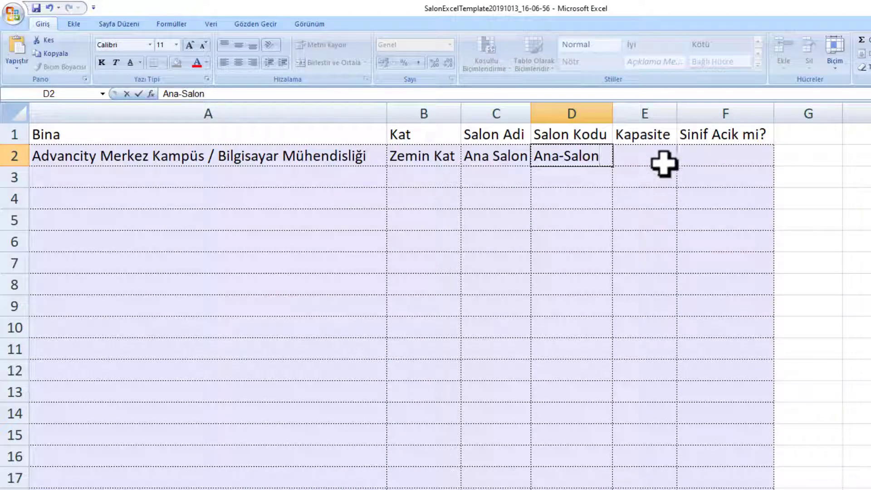
# Finish row 2 with code Ana-Salon, capacity 35 and Sinif Acik mi set to Evet
pyautogui.click(665, 162)
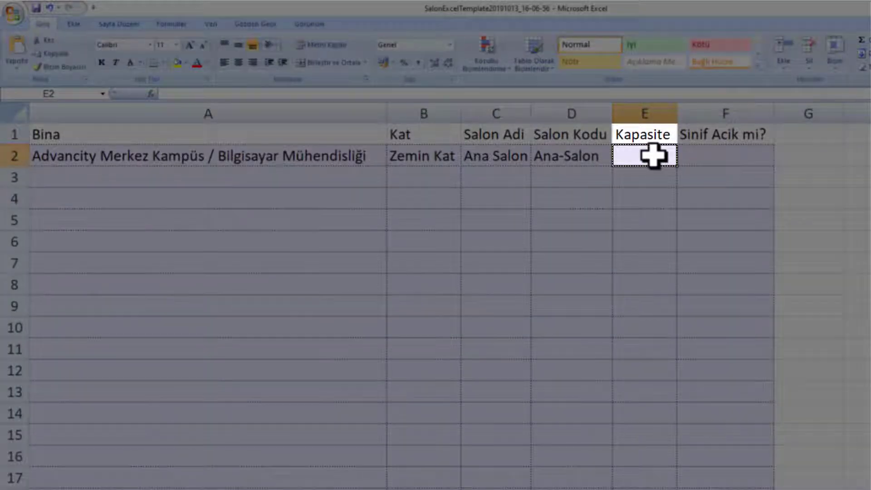
pyautogui.doubleClick(666, 157)
pyautogui.write('35')
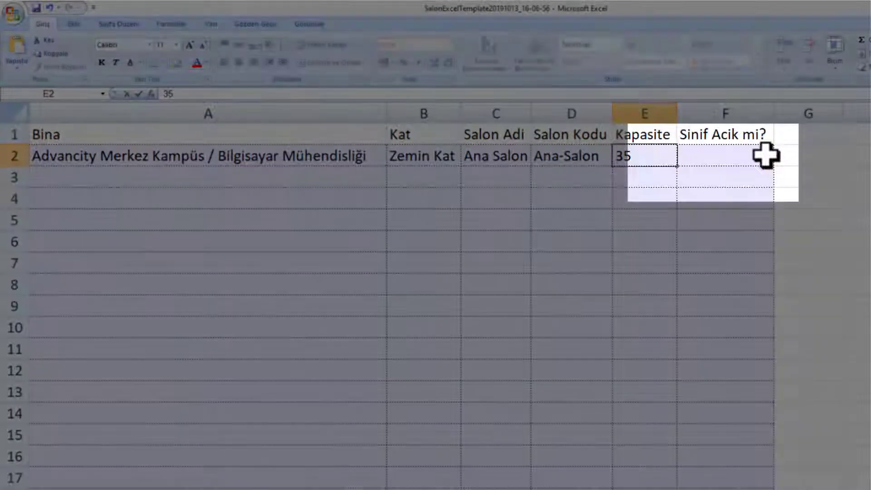
pyautogui.click(766, 156)
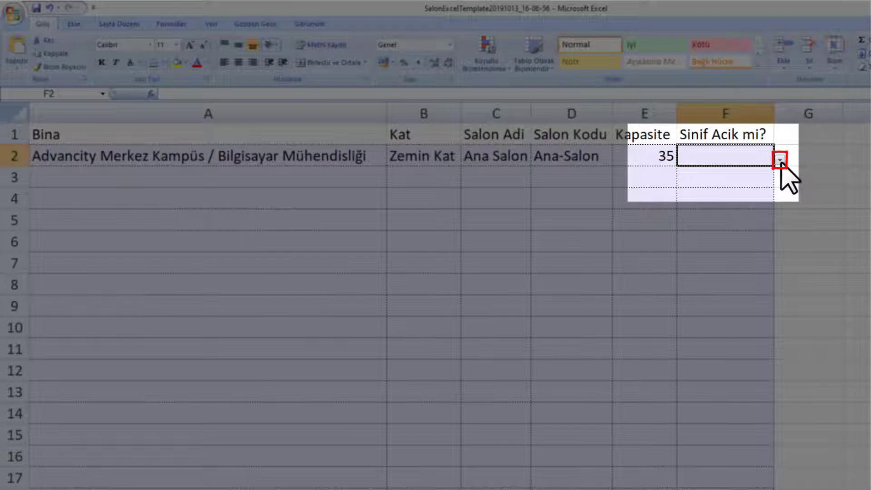
pyautogui.click(780, 160)
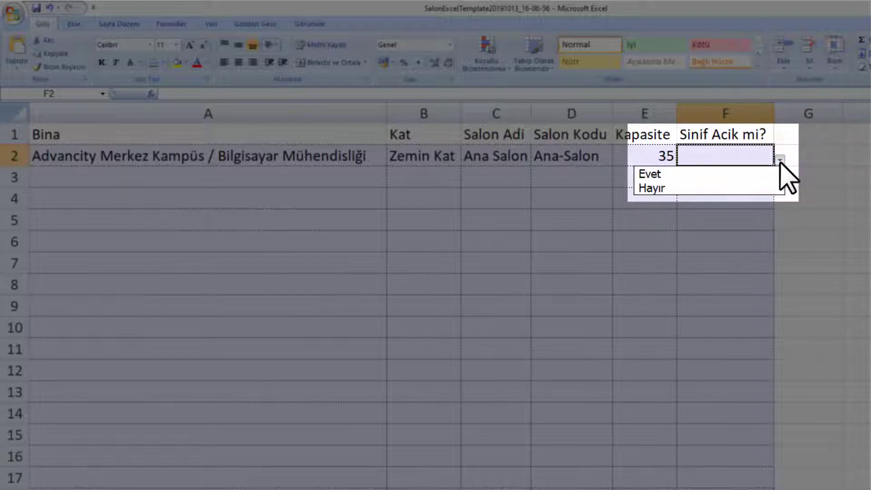
pyautogui.click(772, 172)
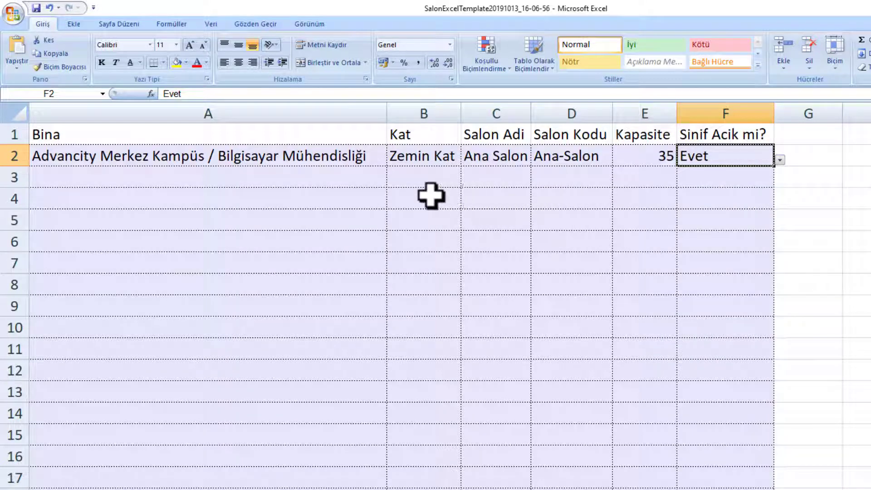
# Set row 3's building to Elektrik Mühendisliği and its floor to 1. Kat
pyautogui.click(379, 178)
pyautogui.click(392, 181)
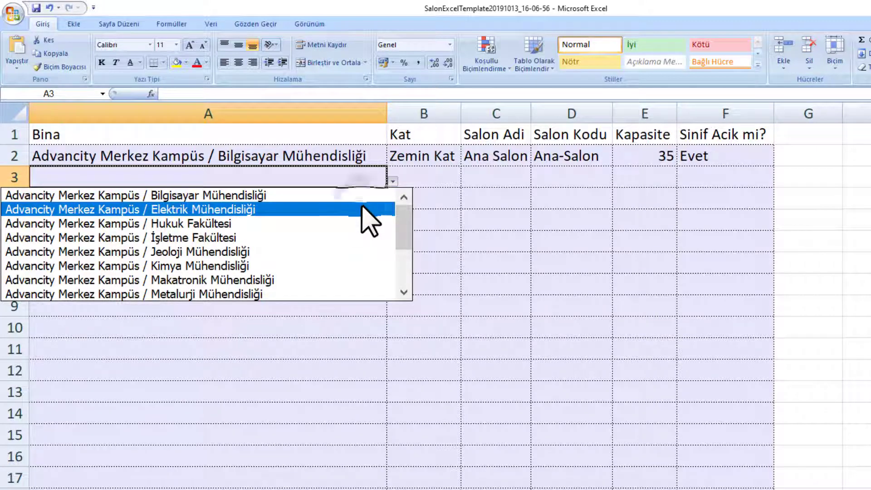
pyautogui.click(370, 210)
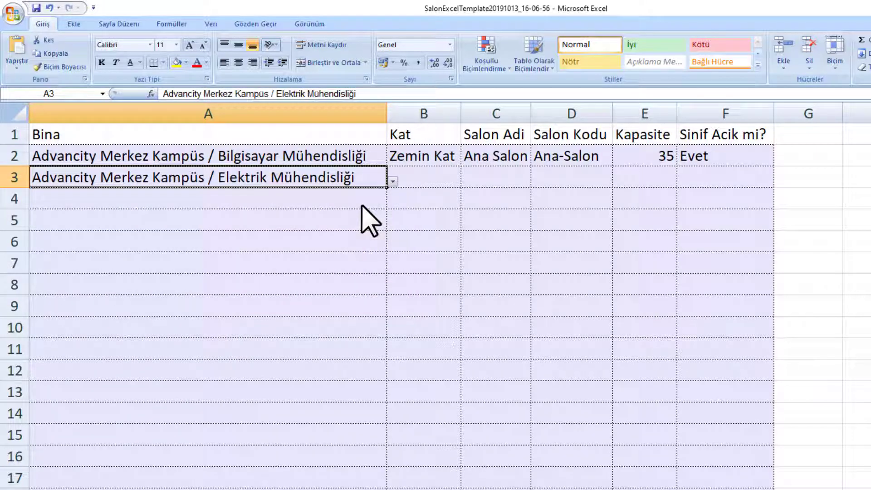
pyautogui.click(420, 183)
pyautogui.press('Left')
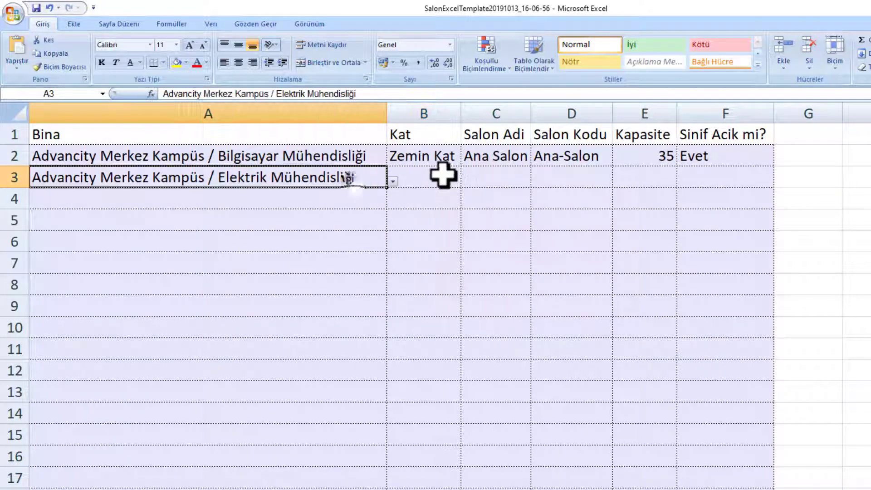
pyautogui.press('Right')
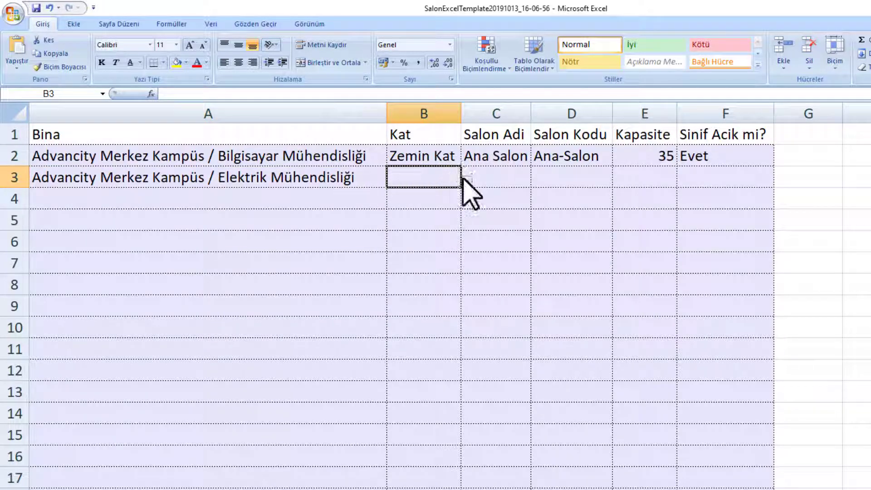
pyautogui.click(467, 181)
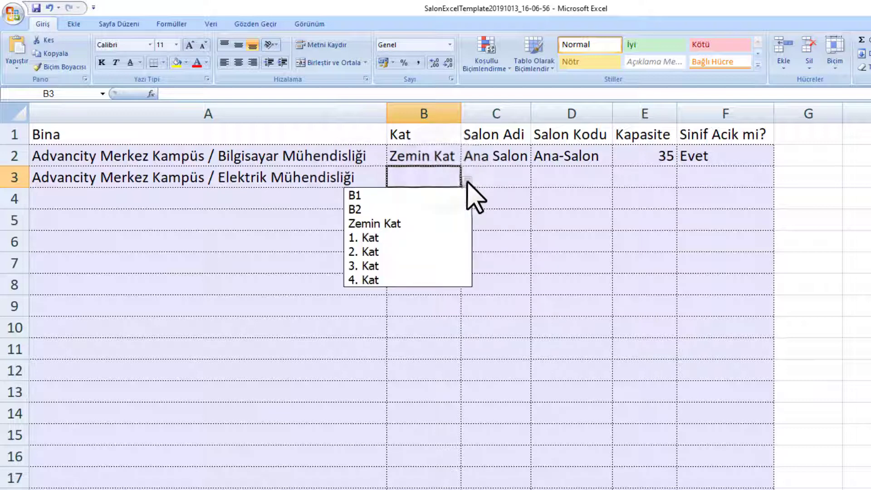
pyautogui.click(459, 237)
# Enter row 3's name Ana Salon 2, code Ana_Salon_2 and capacity 45, widening columns C and D
pyautogui.click(503, 181)
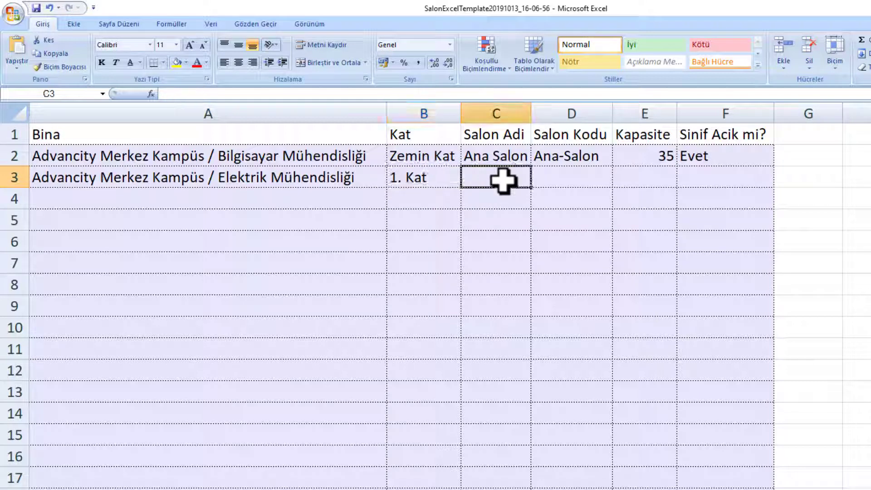
pyautogui.write('Ana Salon 2')
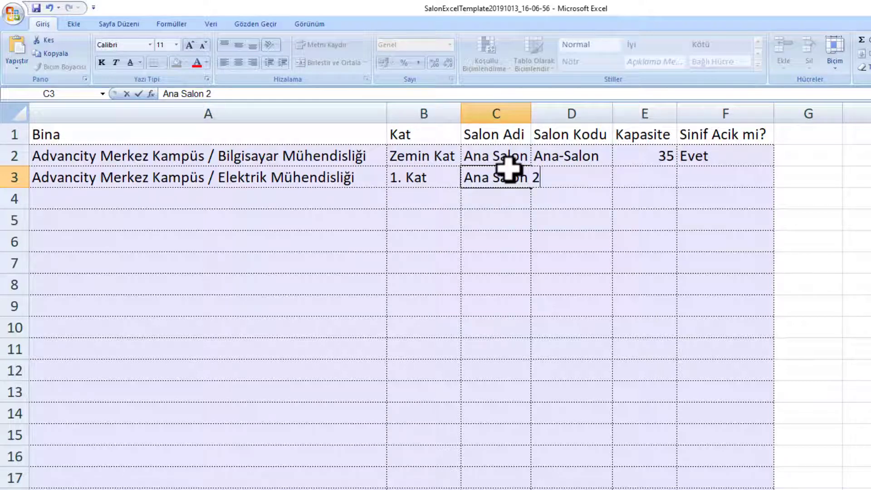
pyautogui.click(530, 109)
pyautogui.doubleClick(530, 111)
pyautogui.click(598, 176)
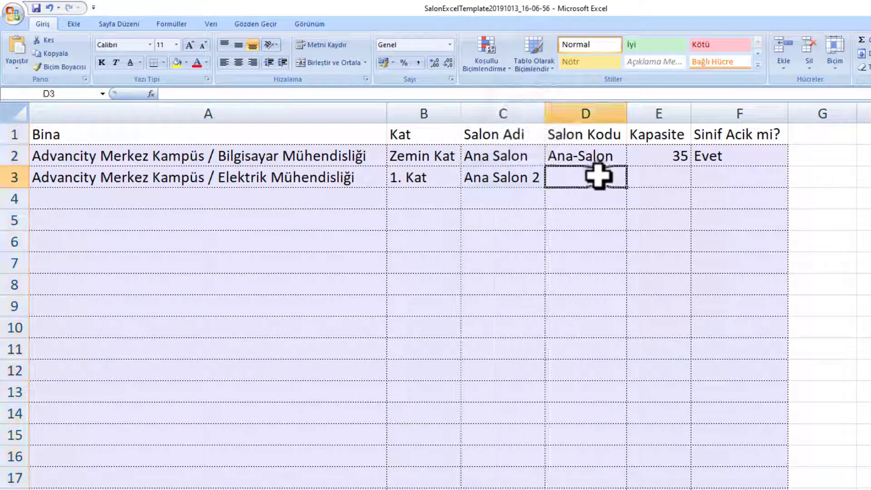
pyautogui.write('Ana')
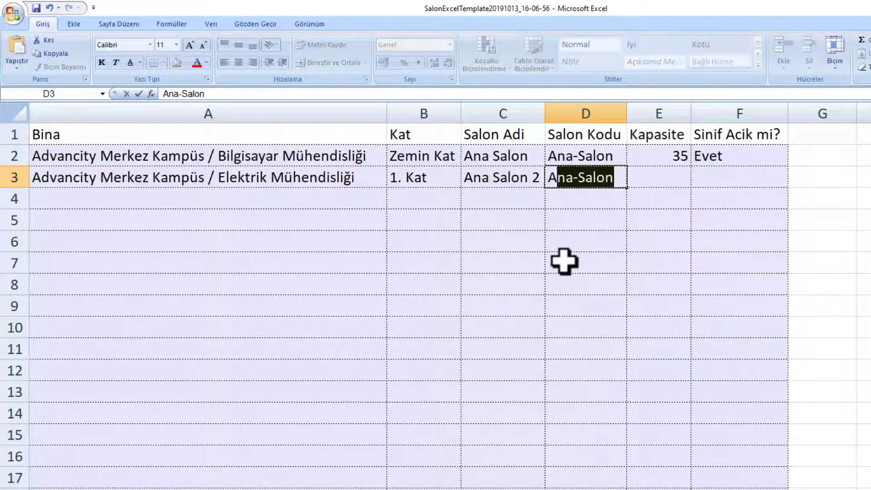
pyautogui.write('_Salon_2')
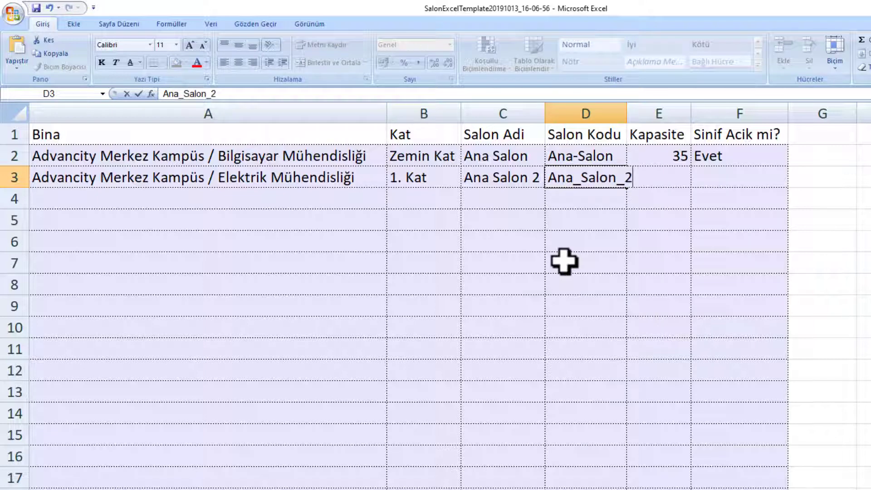
pyautogui.click(656, 219)
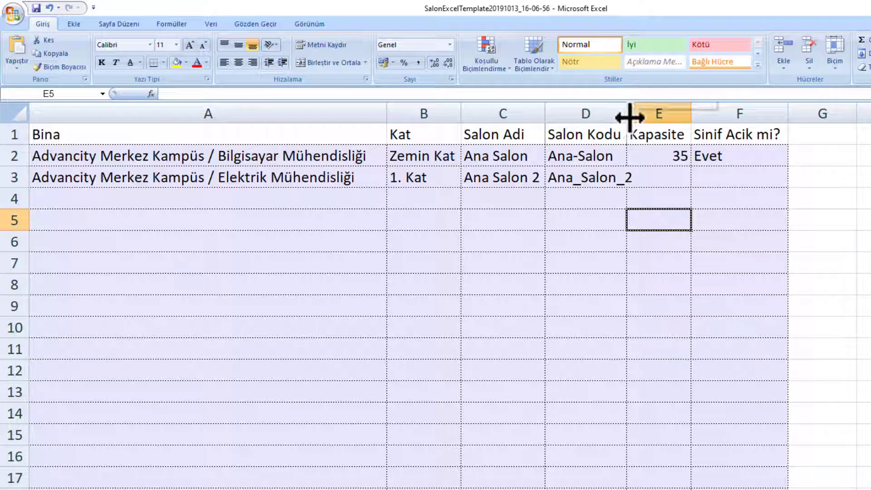
pyautogui.doubleClick(631, 117)
pyautogui.doubleClick(670, 176)
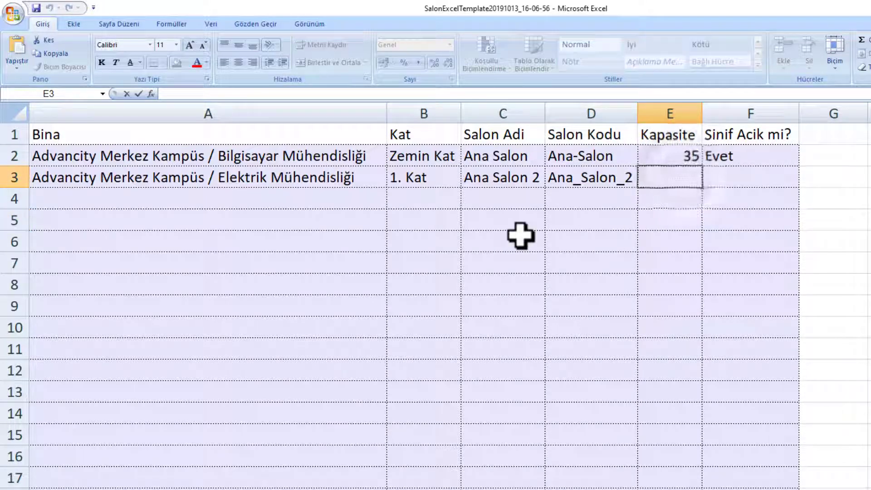
pyautogui.write('45')
pyautogui.click(672, 201)
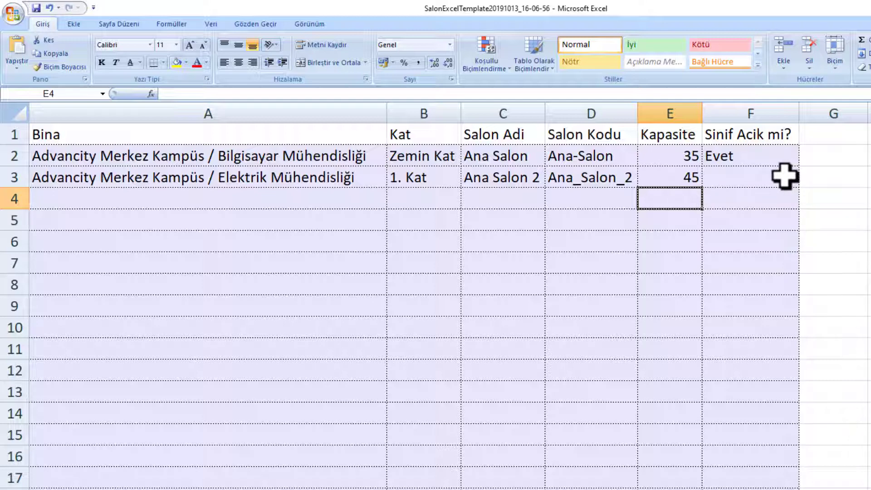
# Set row 3's Sinif Acik mi value to Hayır
pyautogui.click(786, 176)
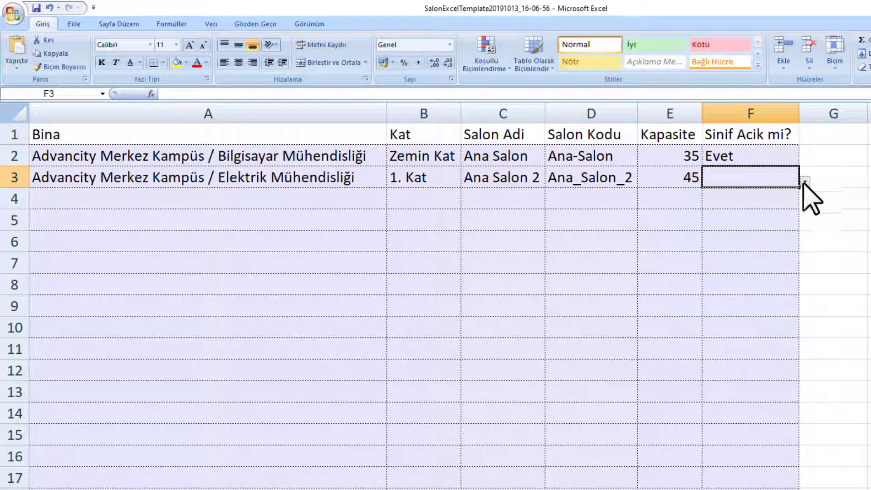
pyautogui.click(804, 182)
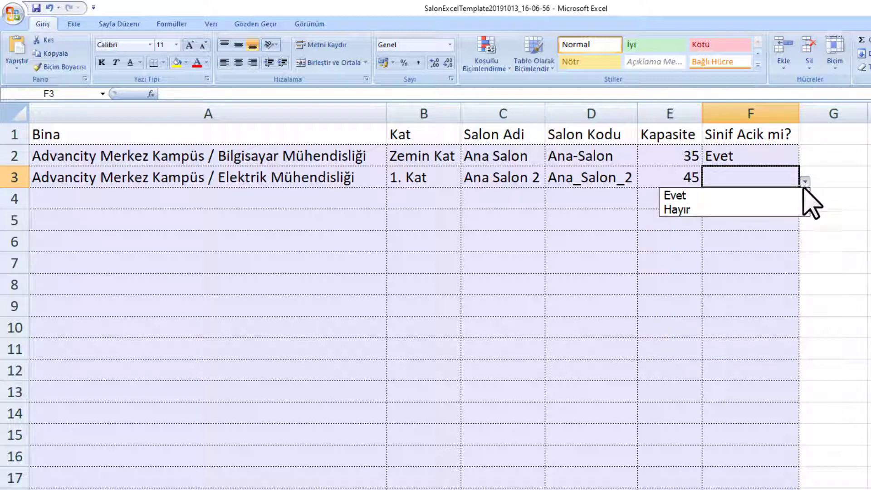
pyautogui.click(749, 210)
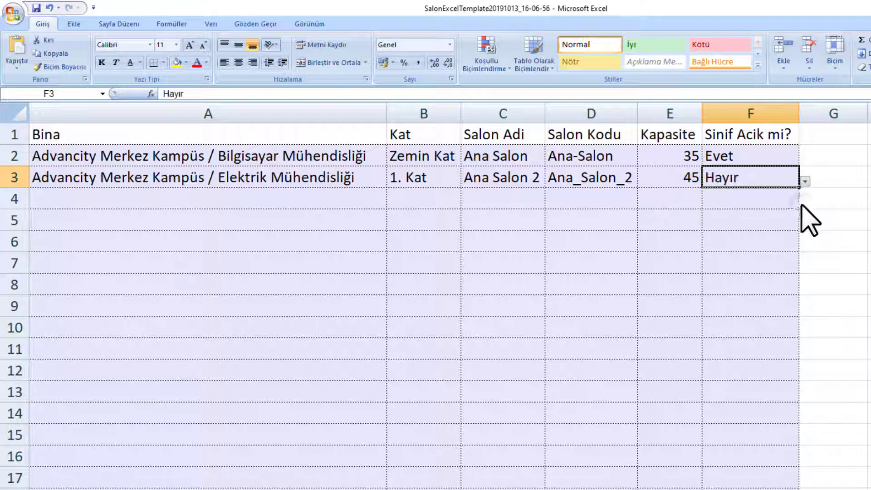
pyautogui.click(381, 199)
pyautogui.click(393, 200)
# Fill row 4 with building Bilgisayar Mühendisliği, floor 1. Kat and Sinif Acik mi Evet
pyautogui.click(388, 217)
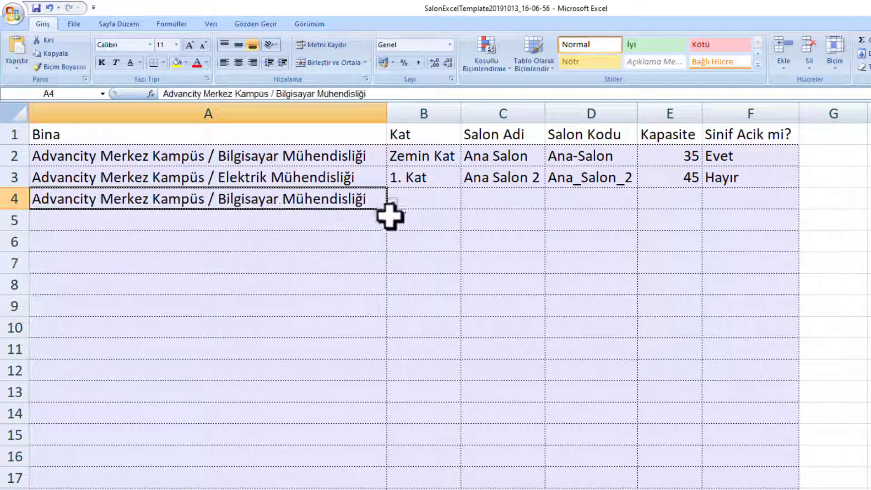
pyautogui.click(458, 203)
pyautogui.click(467, 203)
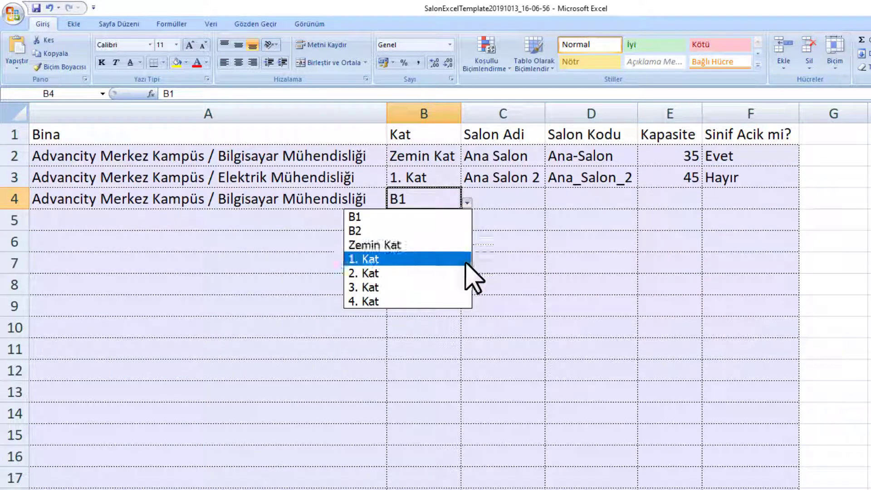
pyautogui.click(465, 261)
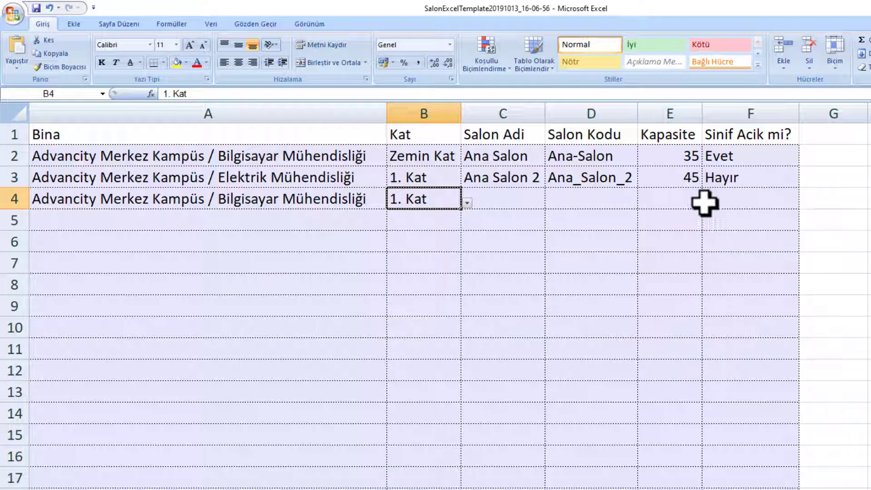
pyautogui.click(780, 213)
pyautogui.click(806, 203)
pyautogui.click(797, 216)
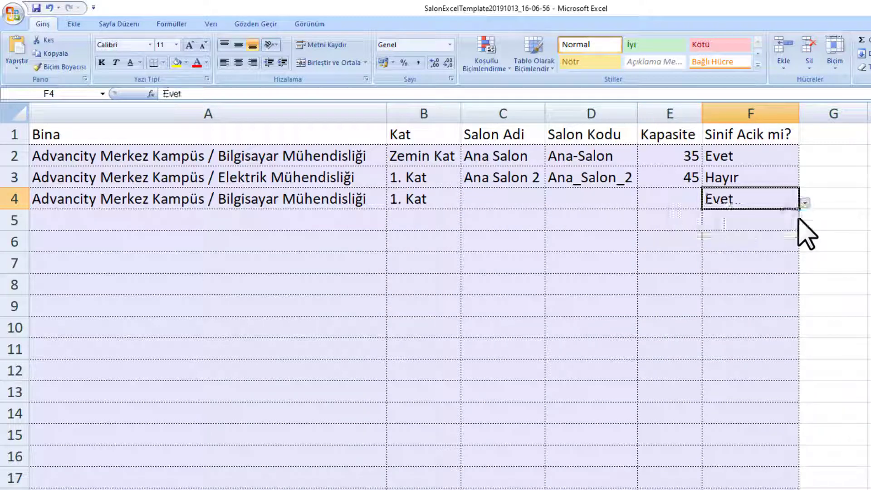
# Fill row 4 down to row 9 so the floors increase to 6. Kat
pyautogui.click(308, 197)
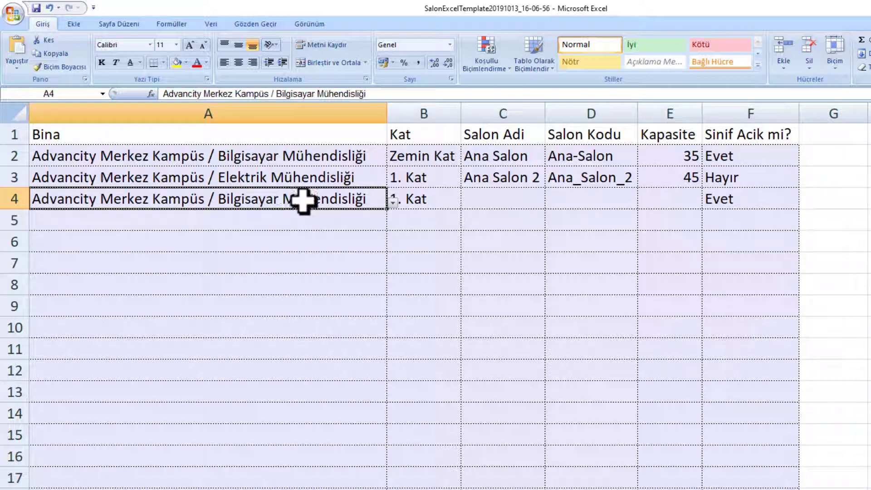
pyautogui.moveTo(301, 202); pyautogui.dragTo(723, 202)
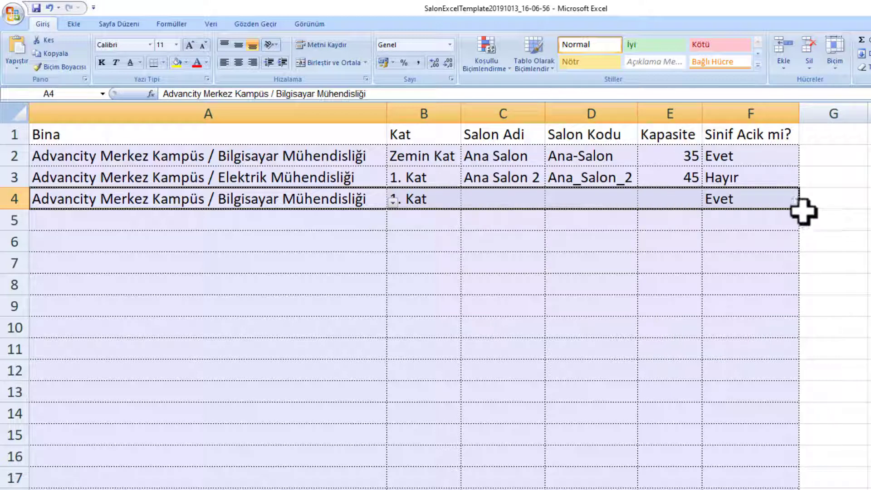
pyautogui.moveTo(804, 212); pyautogui.dragTo(811, 326)
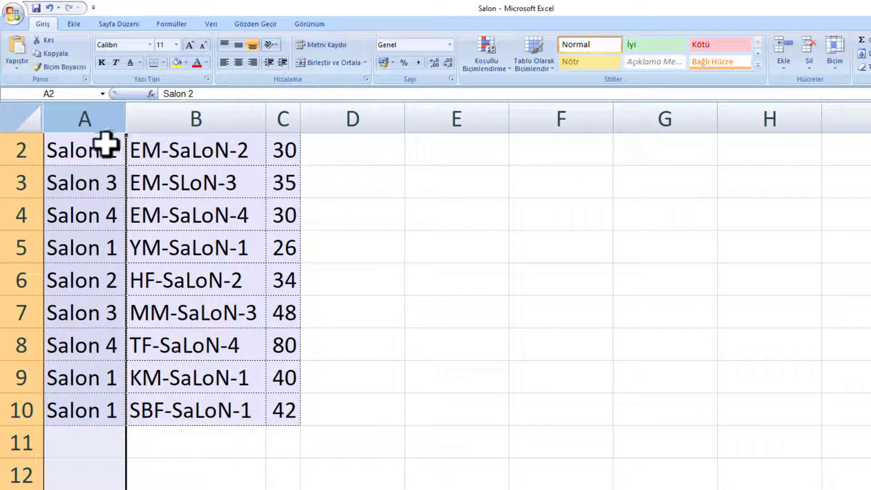
# Select the salon names, codes and capacities in A2:C10 of the Salon workbook
pyautogui.click(74, 150)
pyautogui.moveTo(74, 150); pyautogui.dragTo(280, 420)
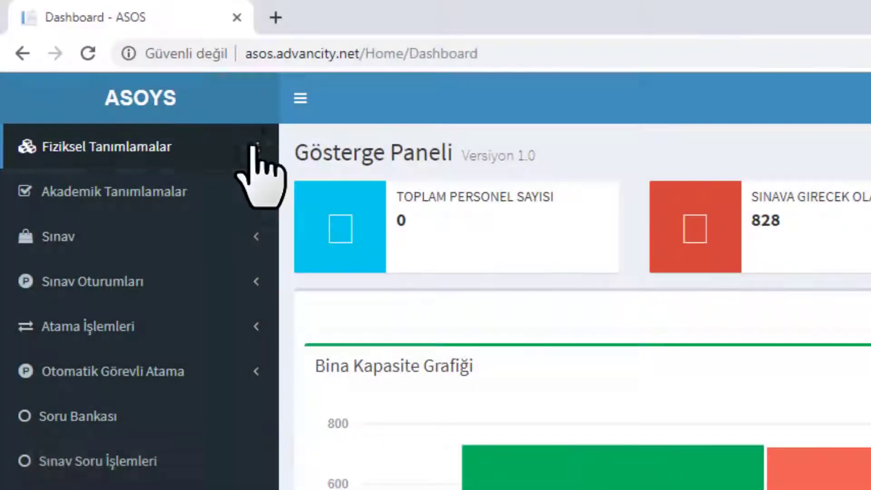
# Go to Fiziksel Tanımlamalar > Salon and open the Excel ile Ekle page
pyautogui.click(255, 146)
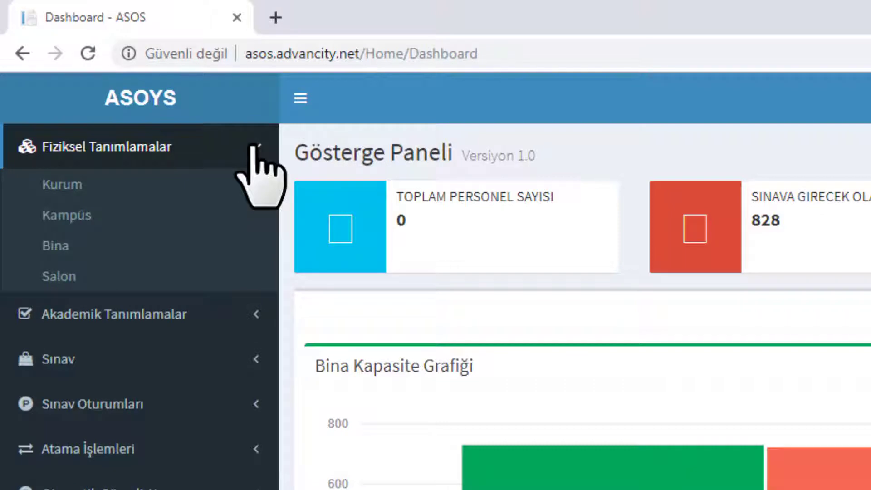
pyautogui.click(258, 278)
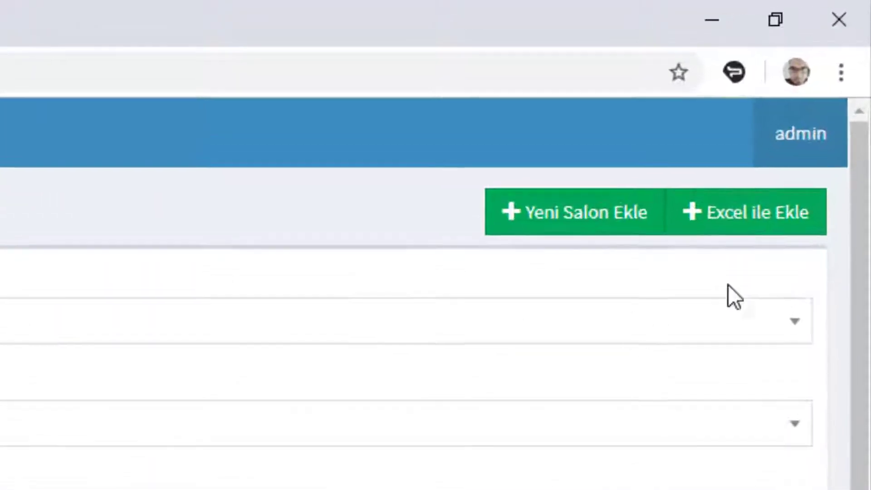
pyautogui.click(792, 157)
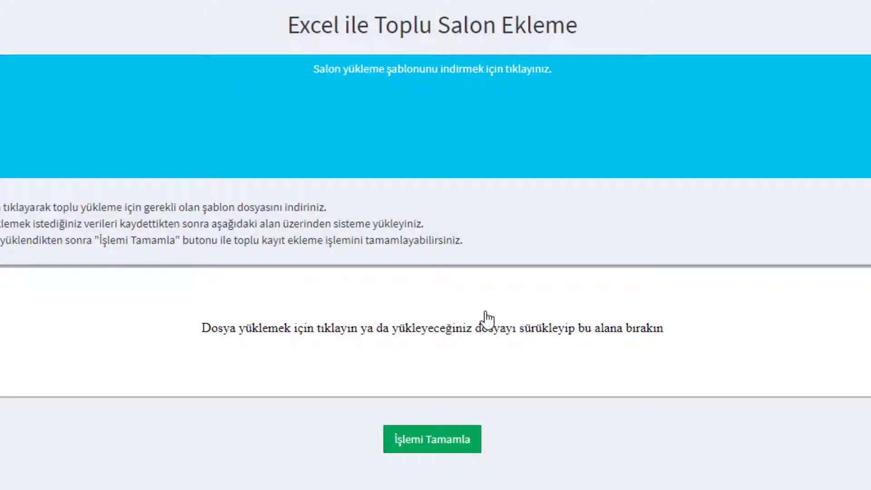
# Attach SalonExcelTemplate20191013_16-06-56 from the İndirilenler folder to the upload area
pyautogui.click(487, 319)
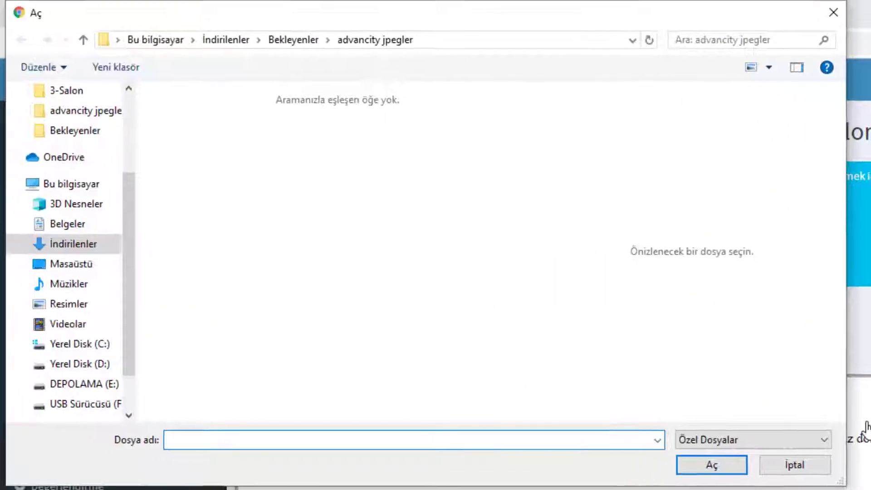
pyautogui.click(89, 246)
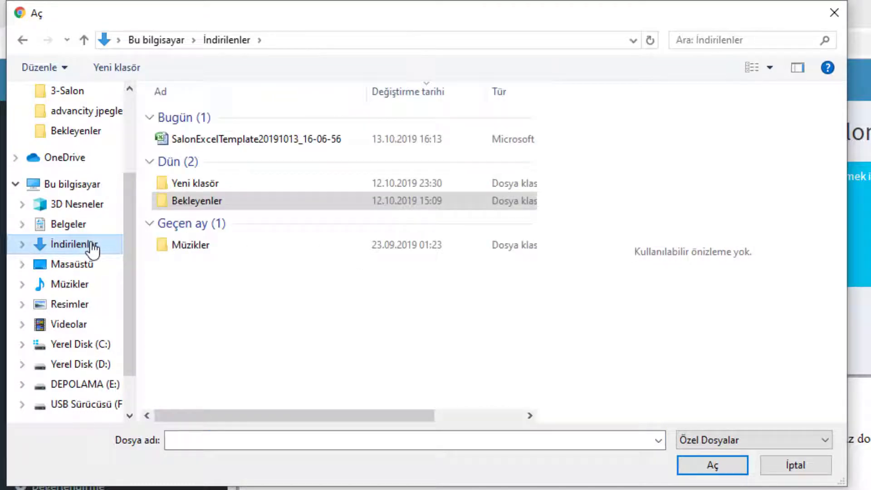
pyautogui.click(273, 142)
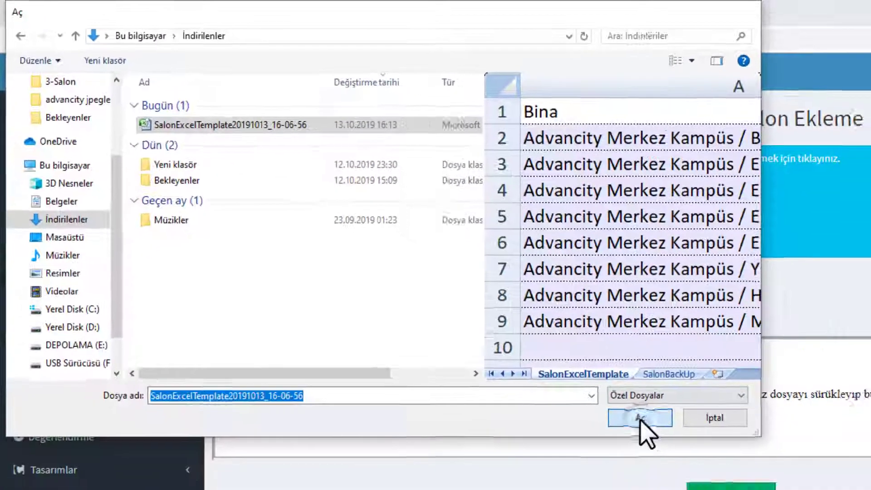
pyautogui.click(713, 465)
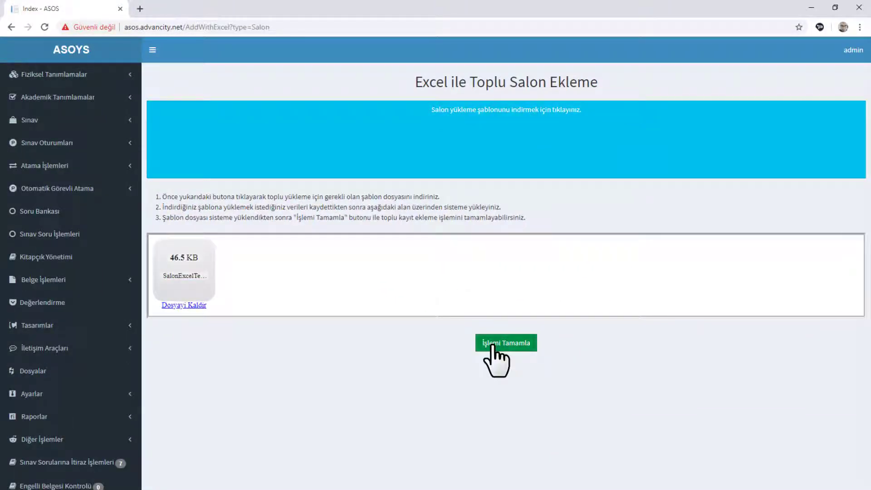
# Complete the import with İşlemi Tamamla, confirm it, and dismiss the success message
pyautogui.click(493, 345)
pyautogui.click(464, 355)
pyautogui.click(431, 332)
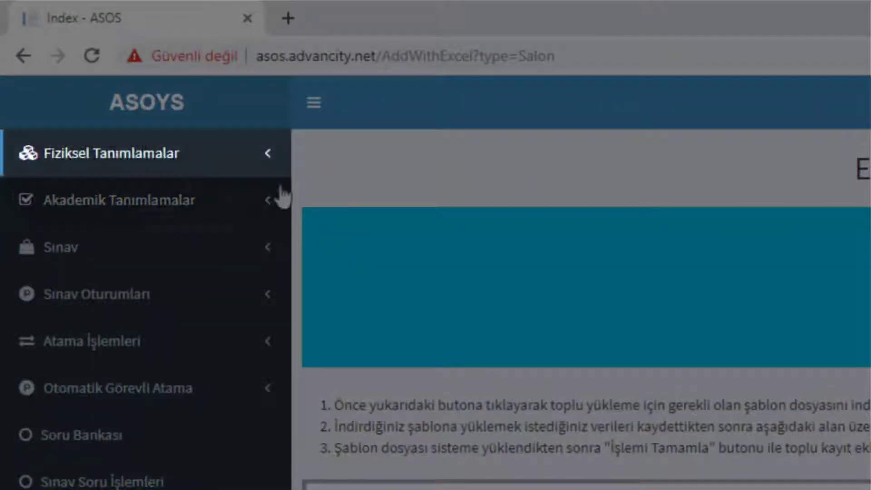
# Open the Salonlar list and set it to show 100 entries per page
pyautogui.click(258, 168)
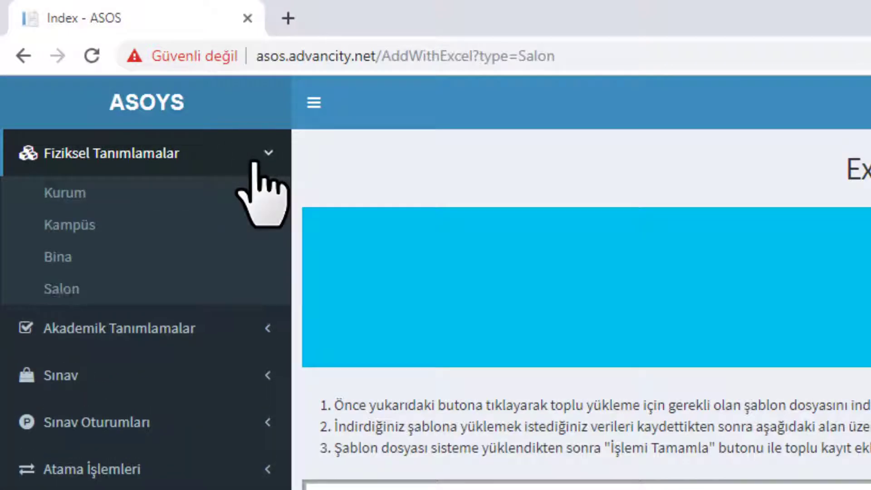
pyautogui.click(262, 291)
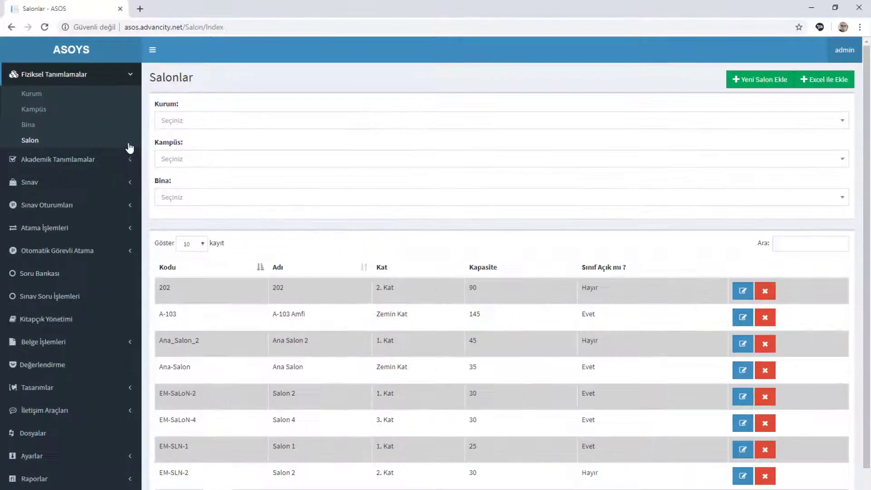
pyautogui.click(191, 245)
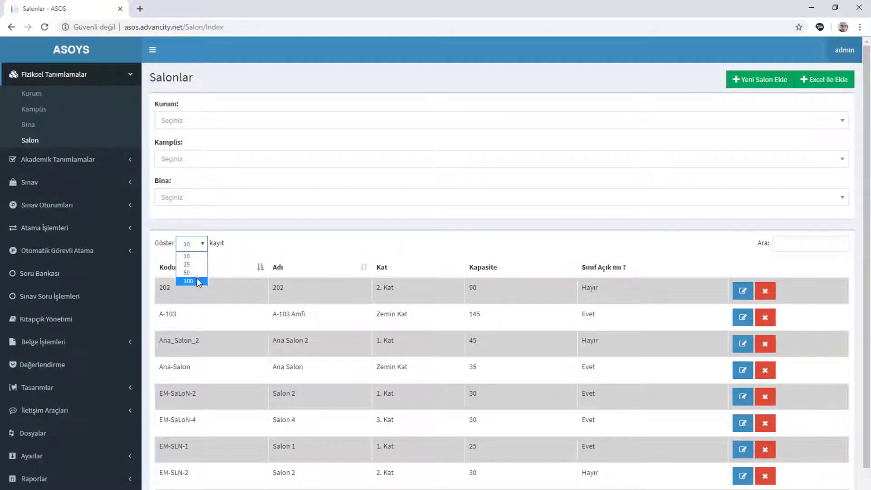
pyautogui.click(199, 281)
# Scroll through the salon table to review the imported salons such as EM-SLN-1
pyautogui.scroll(-4, 286, 288)
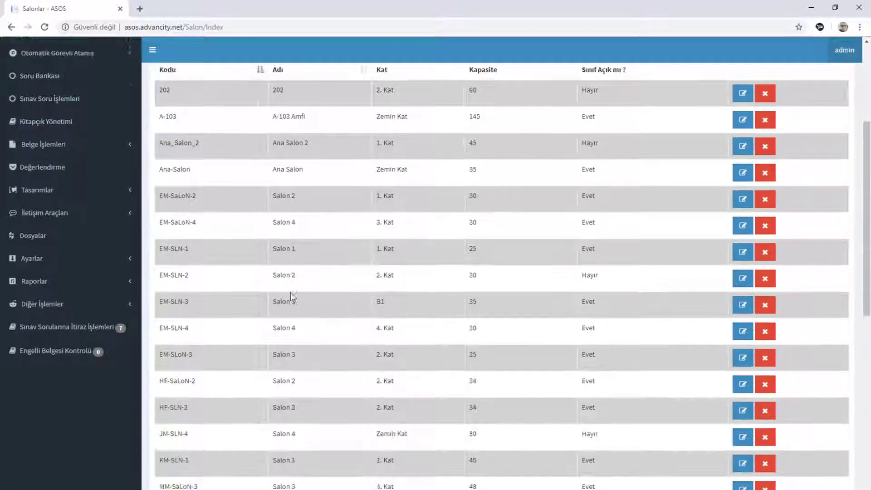
pyautogui.scroll(-3, 288, 290)
pyautogui.scroll(-2, 293, 293)
pyautogui.scroll(-4, 294, 292)
pyautogui.scroll(-3, 295, 294)
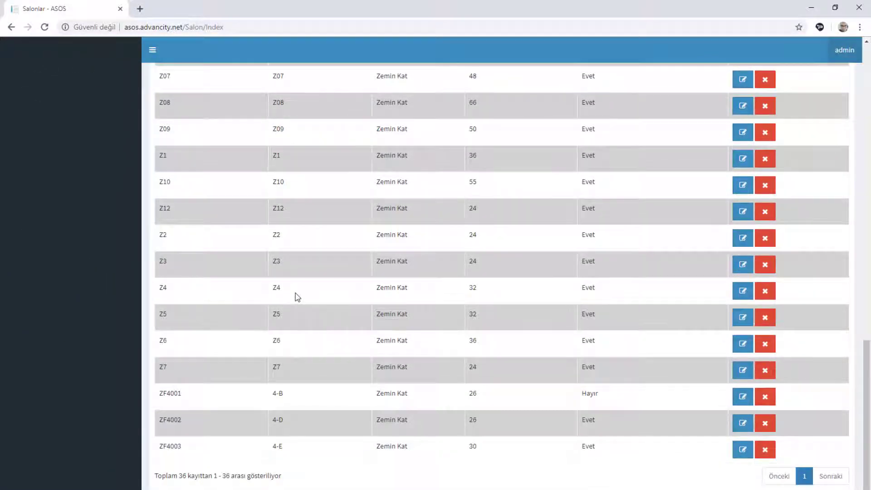
pyautogui.scroll(1, 297, 296)
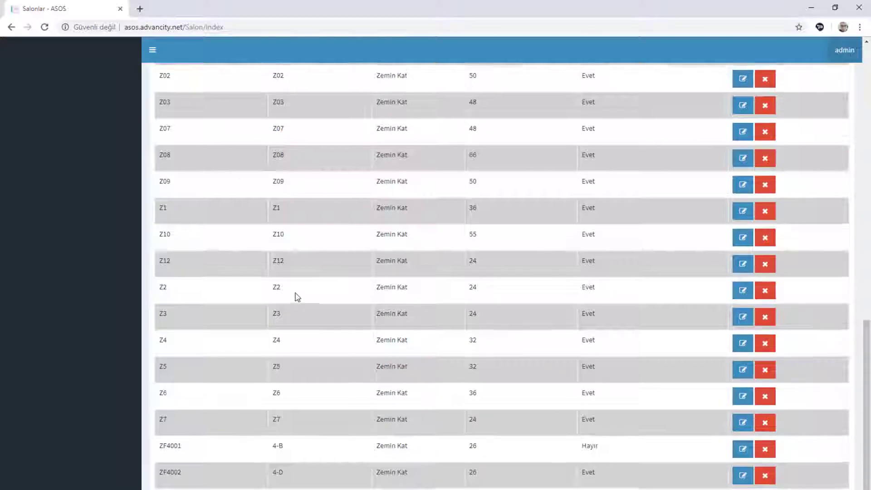
pyautogui.scroll(2, 298, 297)
pyautogui.scroll(2, 298, 296)
pyautogui.scroll(2, 297, 297)
pyautogui.scroll(3, 297, 296)
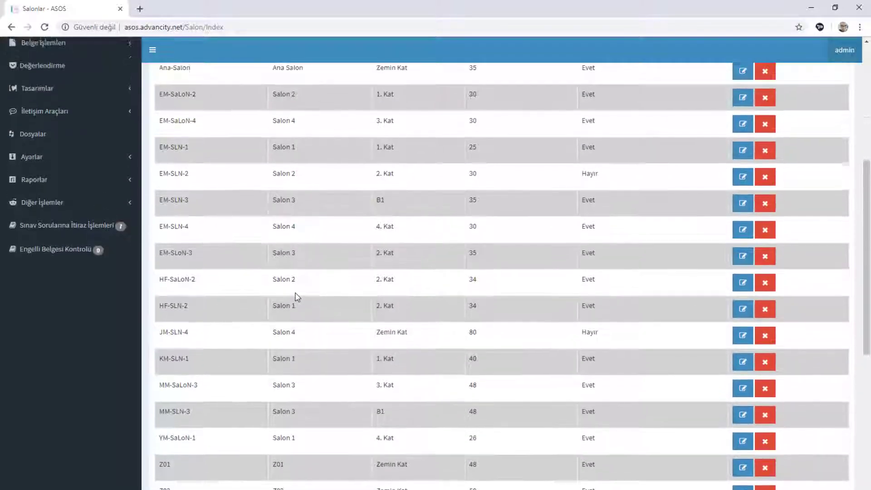
pyautogui.scroll(3, 296, 295)
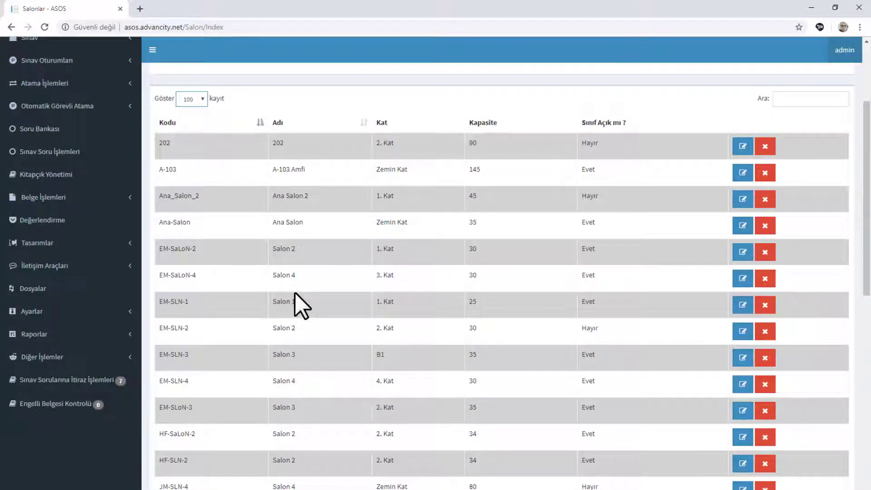